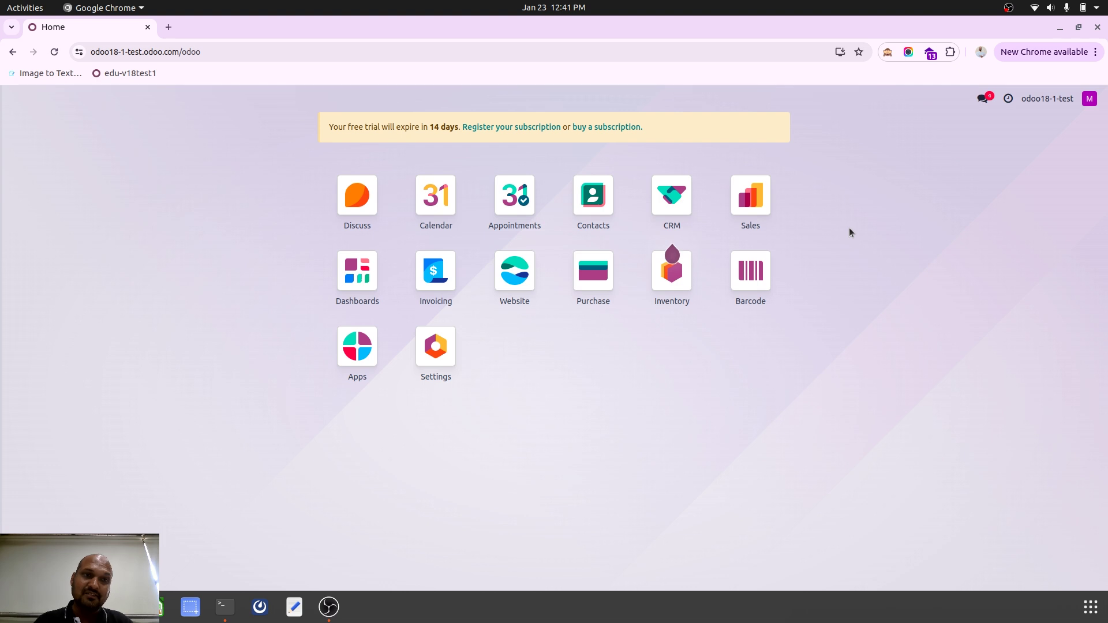
# Look over the Inventory app's configuration options, then return to the apps home screen.
pyautogui.click(666, 296)
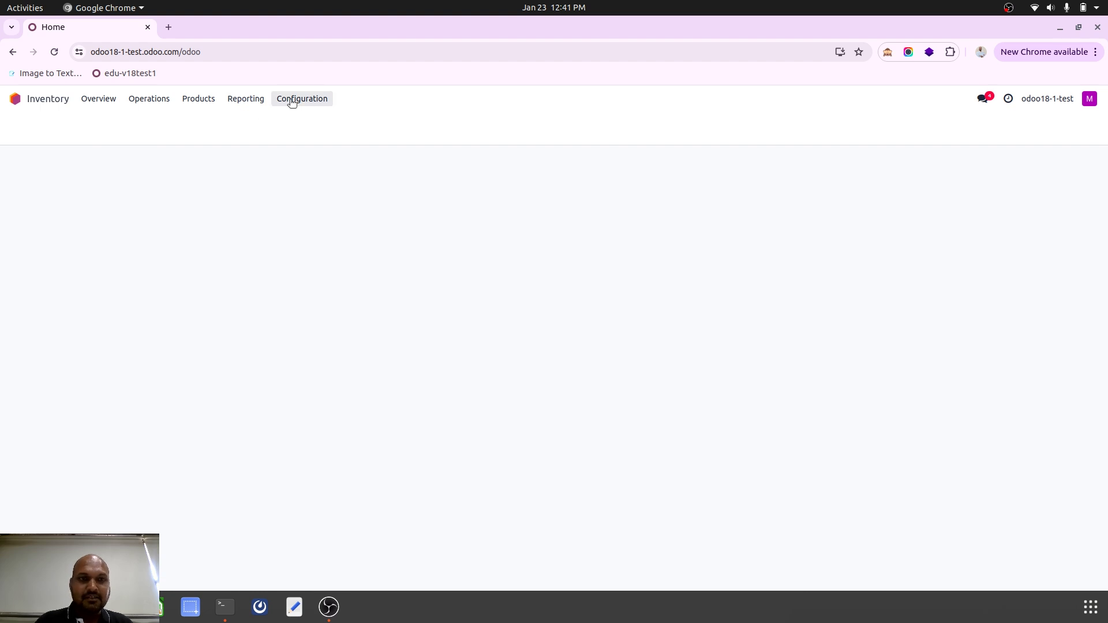
pyautogui.click(292, 100)
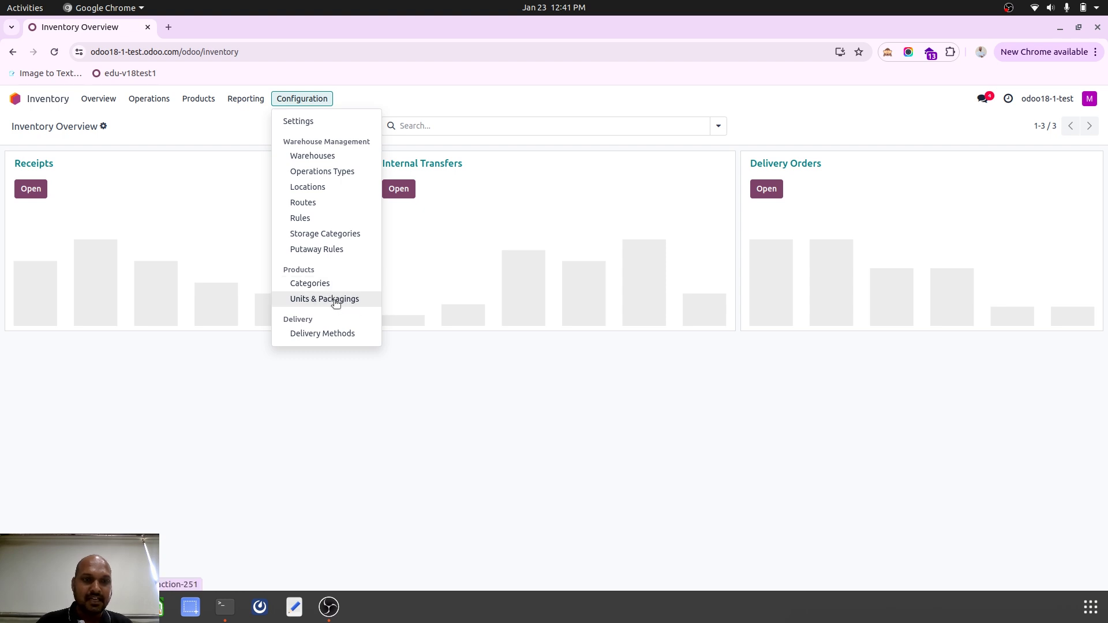
pyautogui.click(15, 99)
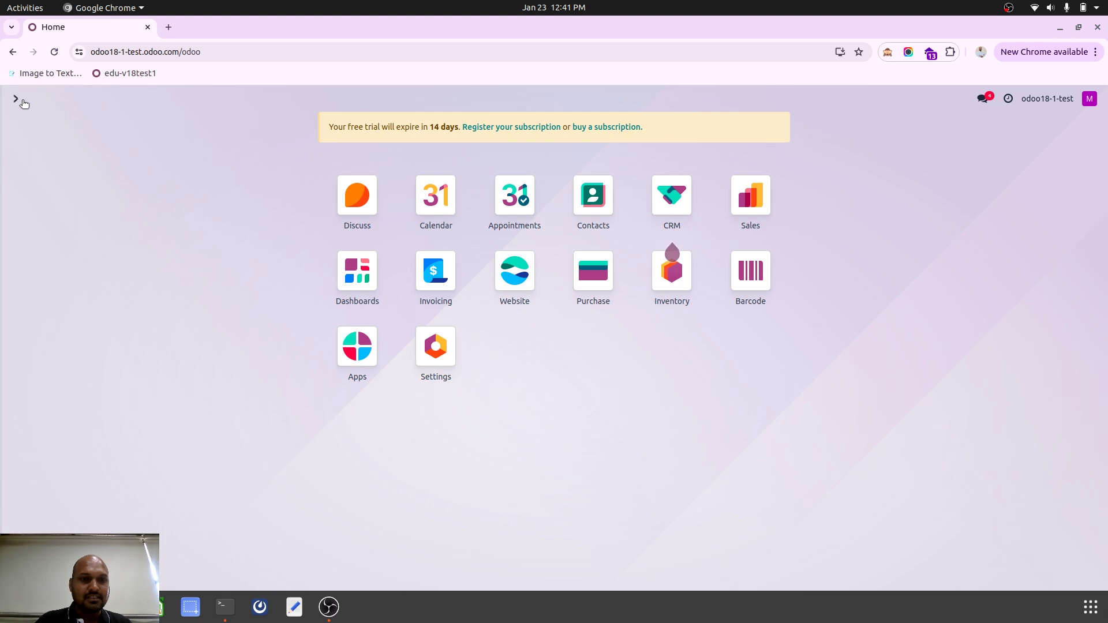
# Confirm version saas~18.1+e Enterprise in Settings, zoom to 150%, and go home.
pyautogui.click(436, 352)
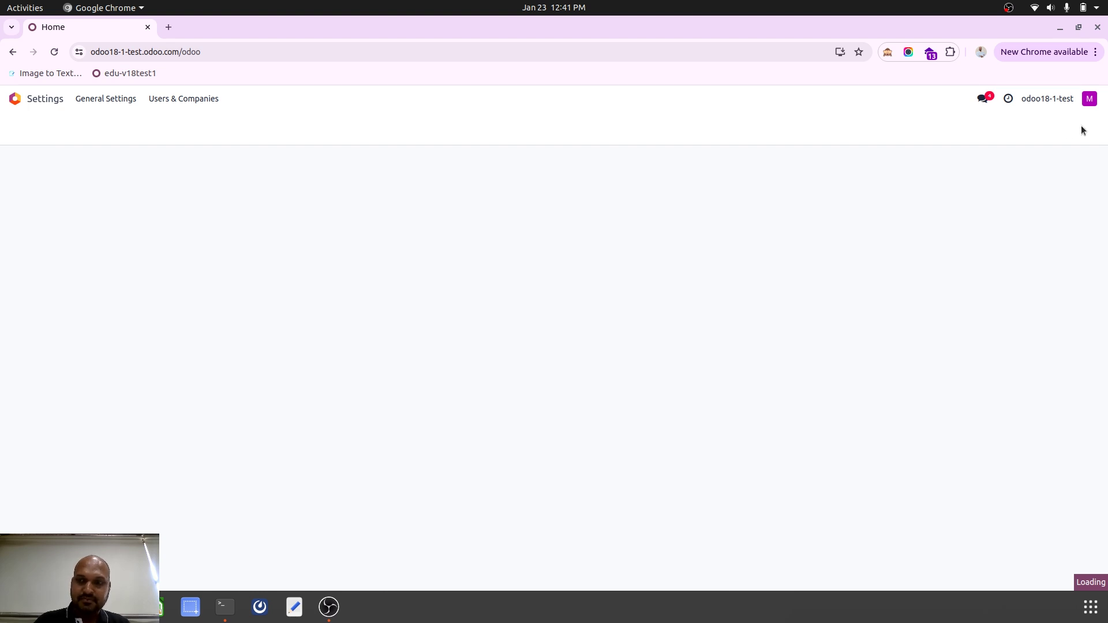
pyautogui.scroll(-20, 732, 261)
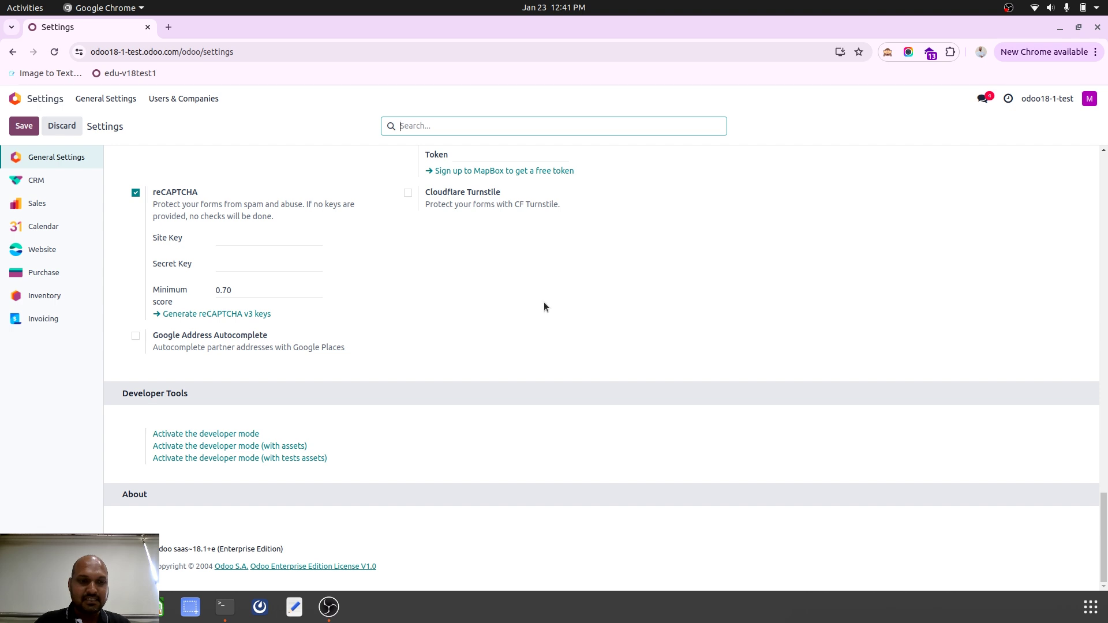
pyautogui.scroll(-3, 266, 525)
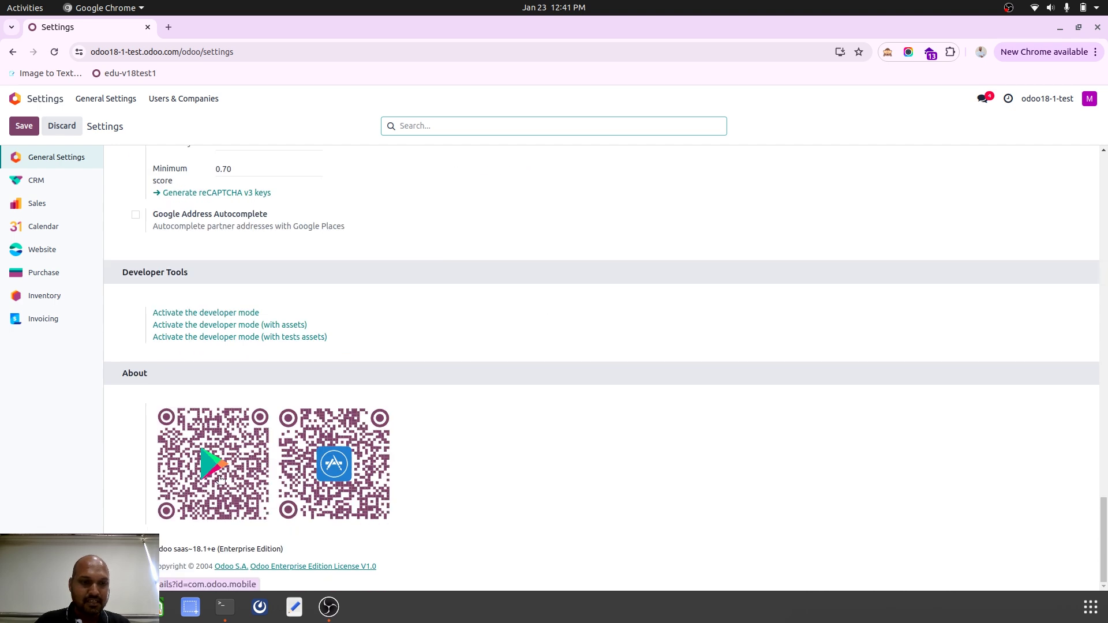
pyautogui.tripleClick(202, 547)
pyautogui.hotkey('ctrl', '+')
pyautogui.hotkey('ctrl', '+')
pyautogui.hotkey('ctrl', '+')
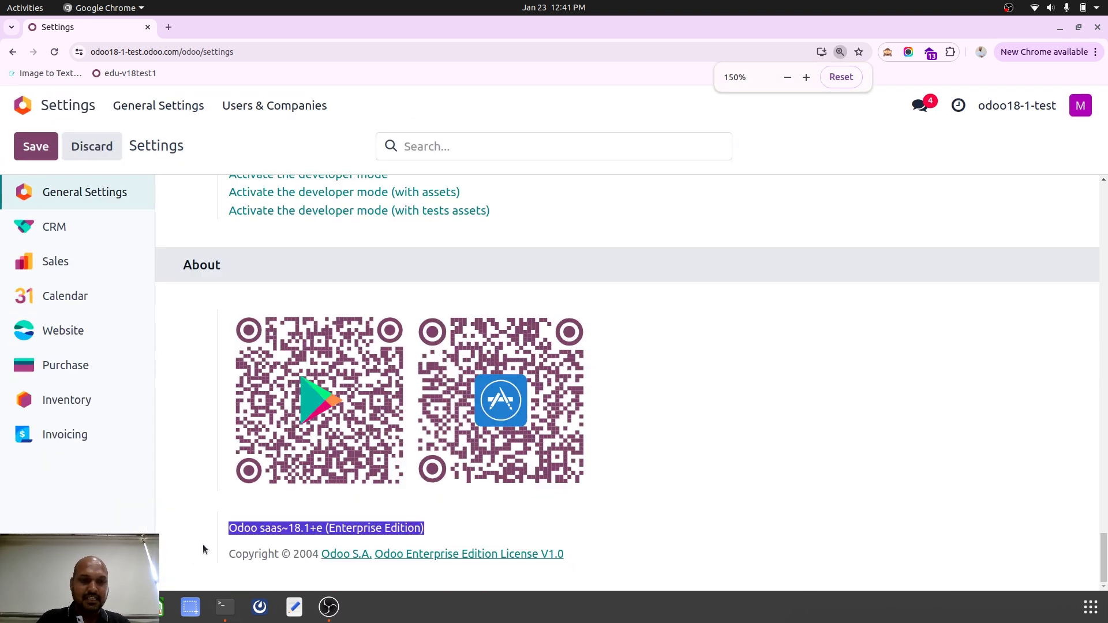
pyautogui.click(328, 540)
# Search 'unit' from the home screen to reach the Units & Packagings list, then scroll down it.
pyautogui.click(23, 105)
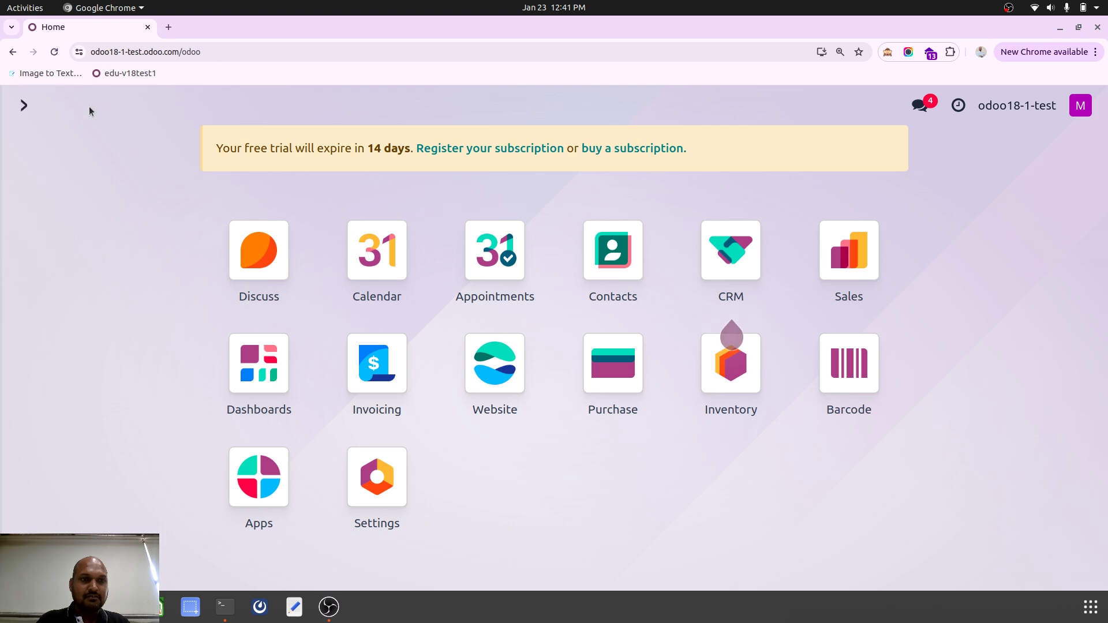
pyautogui.write('unit')
pyautogui.click(523, 258)
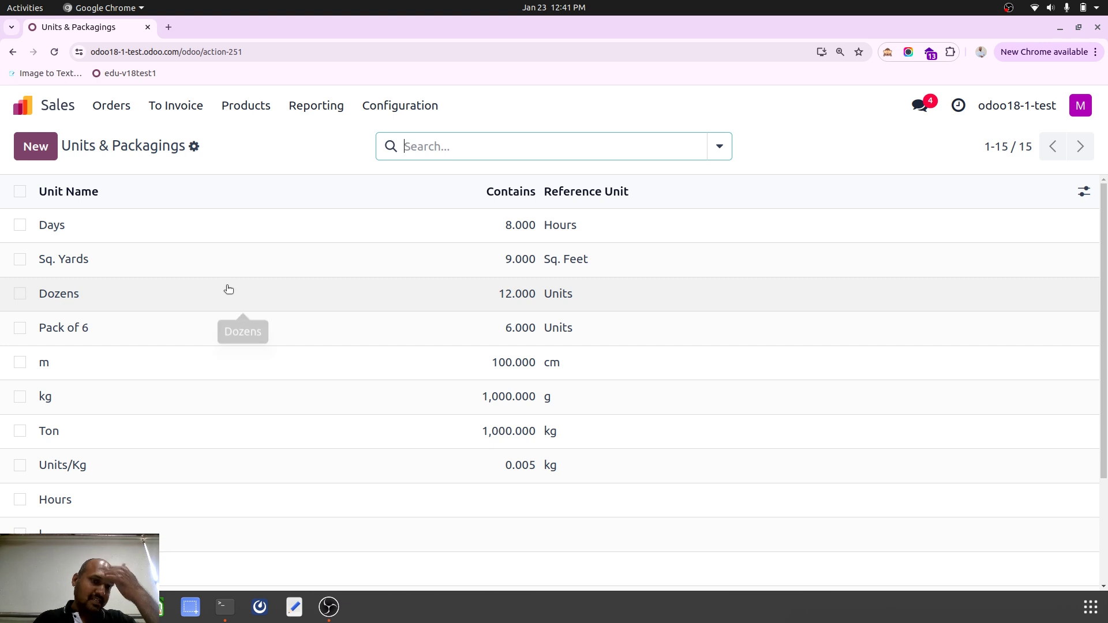
pyautogui.scroll(-3, 101, 383)
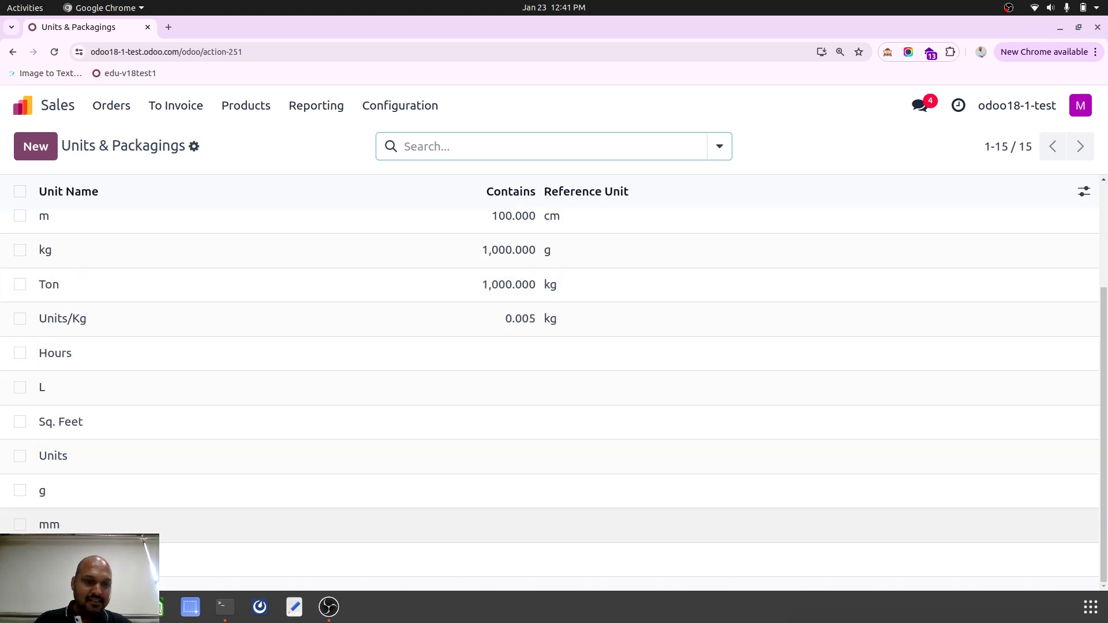
# Inspect the Units, Dozens (12 Units) and Pack of 6 (6 Units) records, returning to the list each time.
pyautogui.click(74, 457)
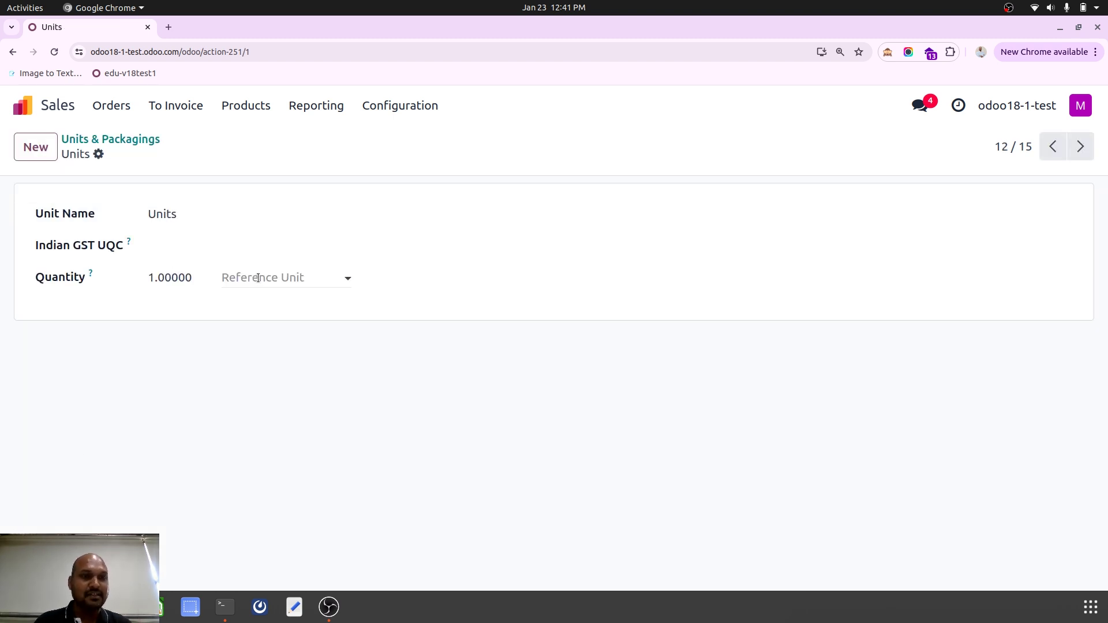
pyautogui.click(130, 142)
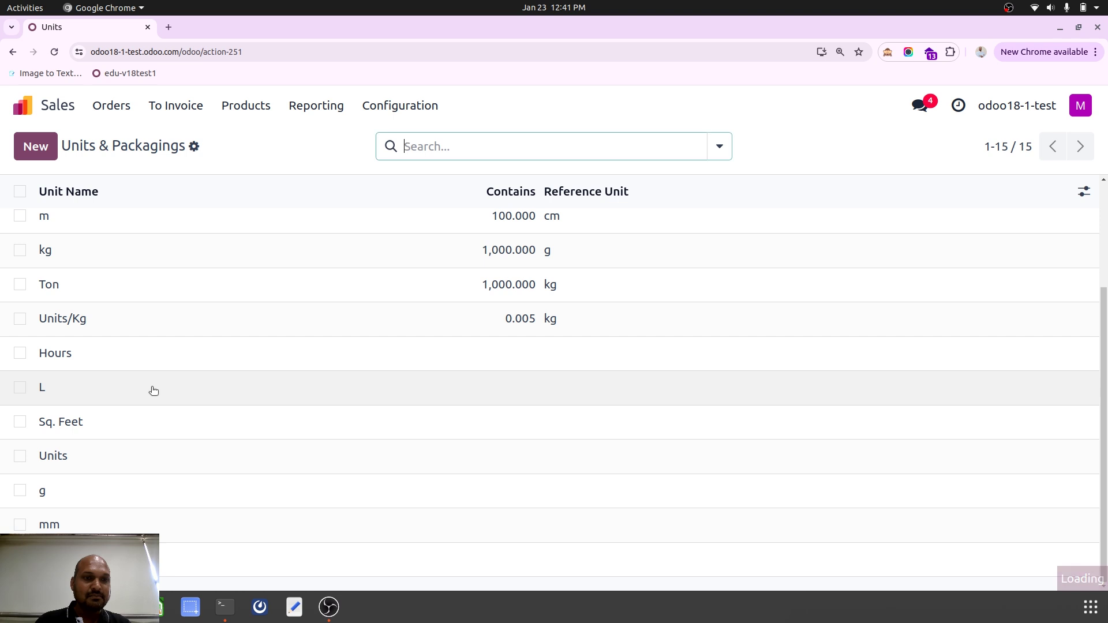
pyautogui.scroll(3, 154, 391)
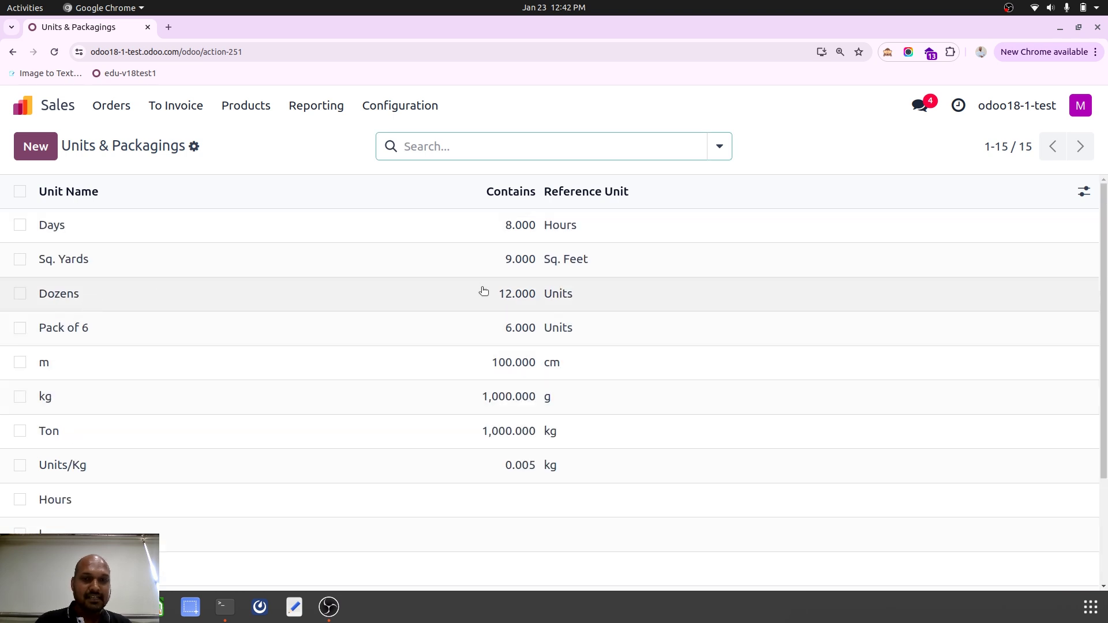
pyautogui.click(102, 300)
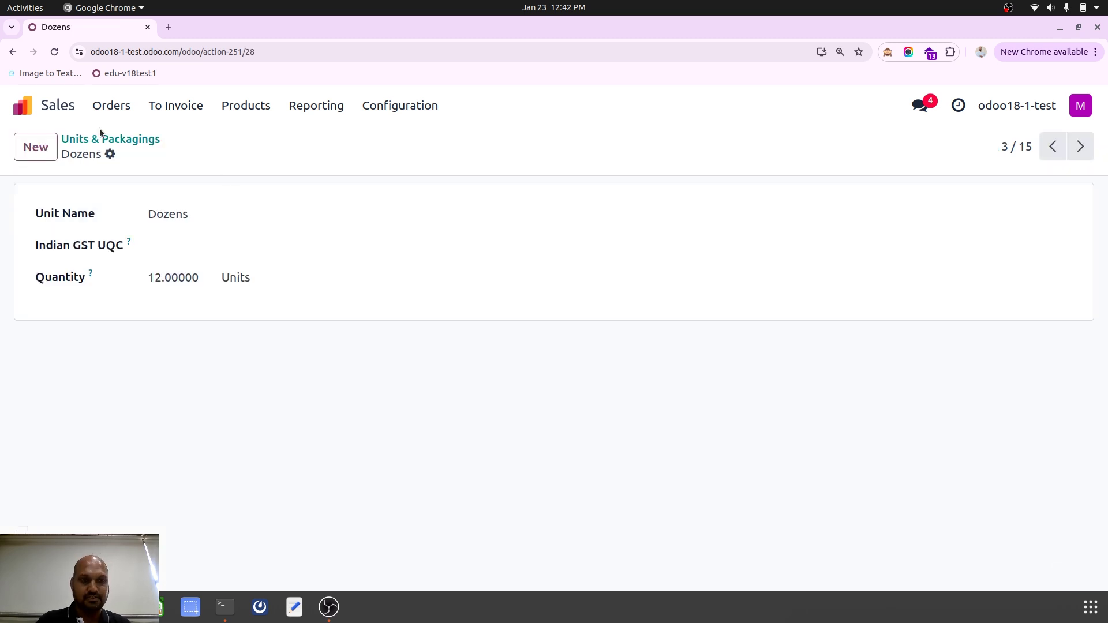
pyautogui.click(104, 141)
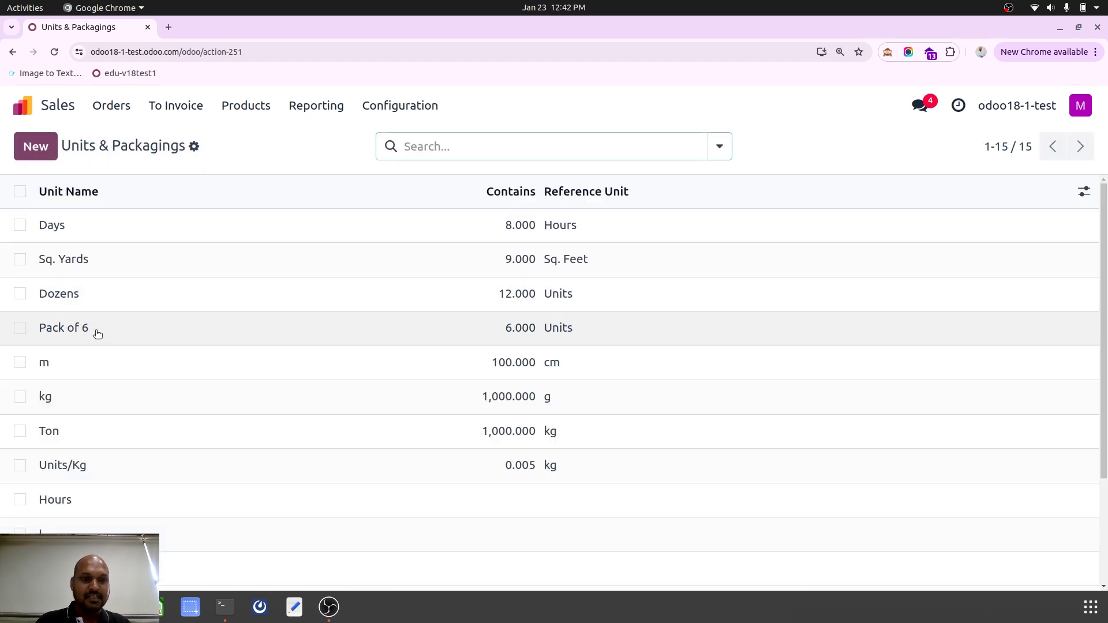
pyautogui.click(97, 335)
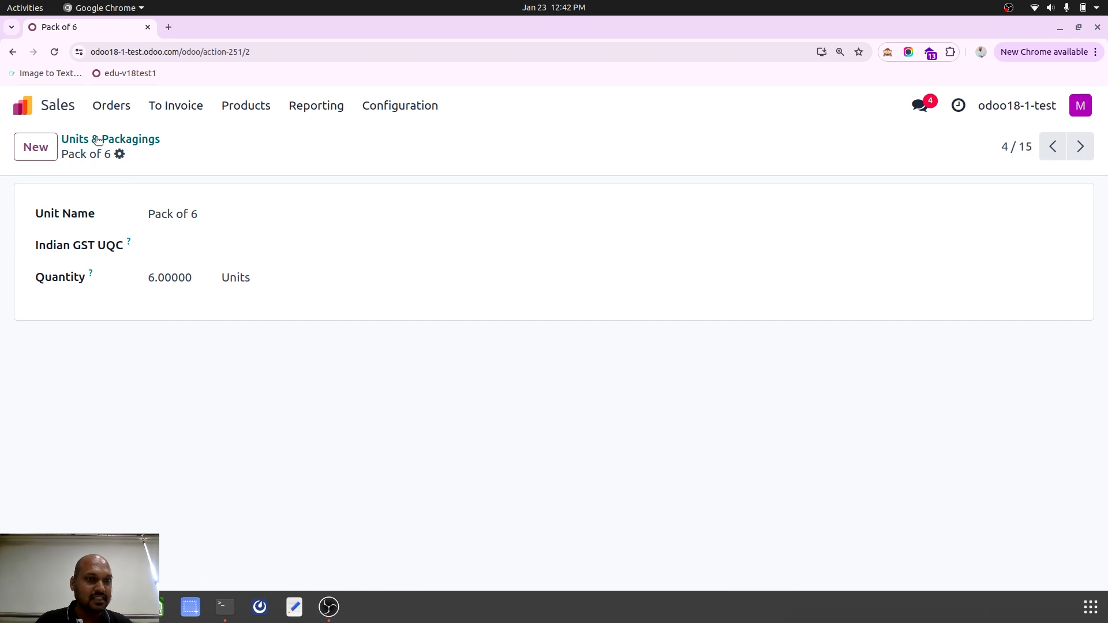
pyautogui.click(98, 141)
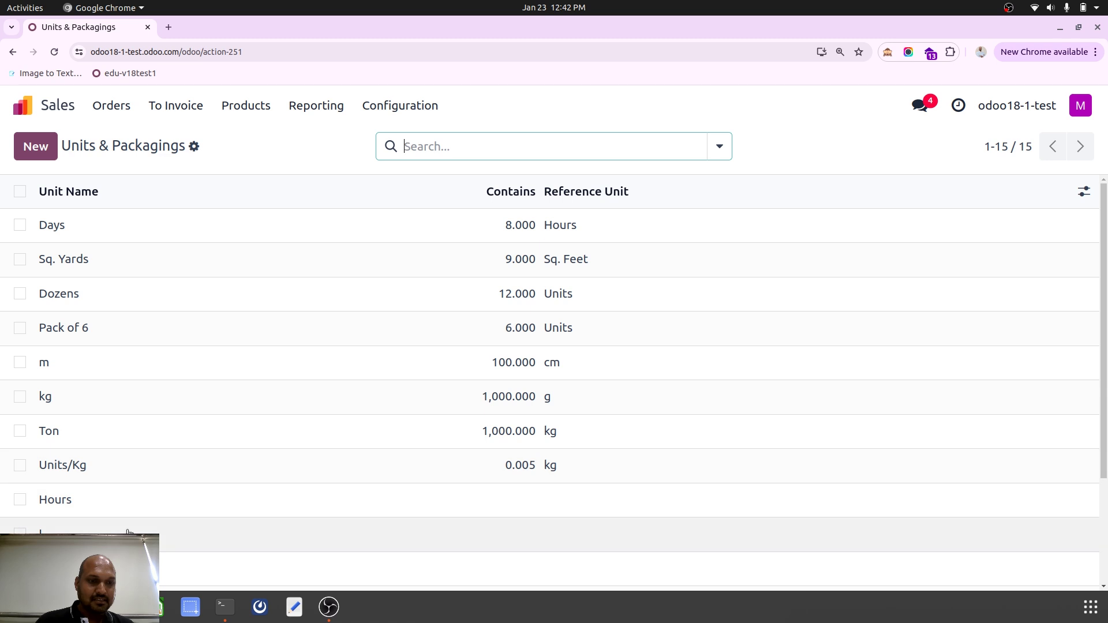
# Inspect the Sq. Feet and Sq. Yards unit records, returning to the list after each.
pyautogui.scroll(-1, 123, 519)
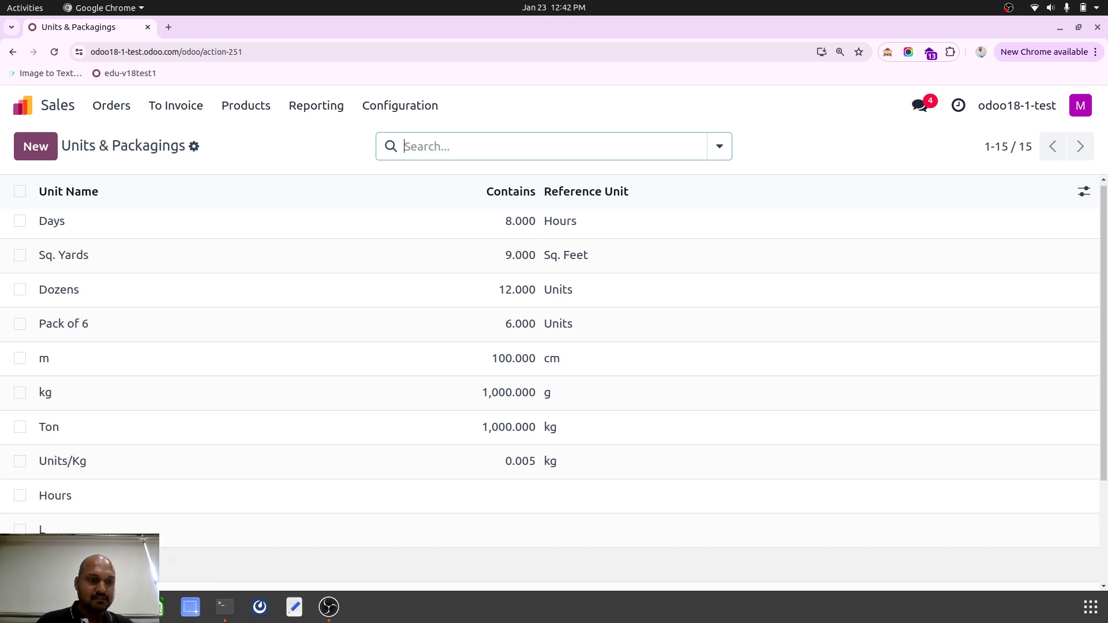
pyautogui.click(240, 564)
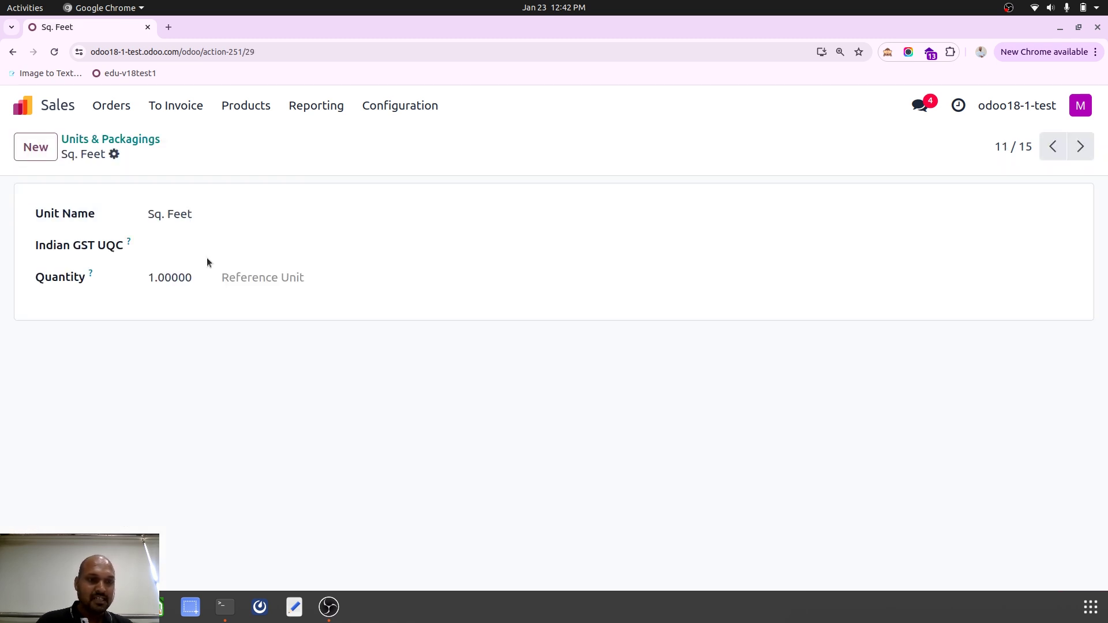
pyautogui.click(129, 149)
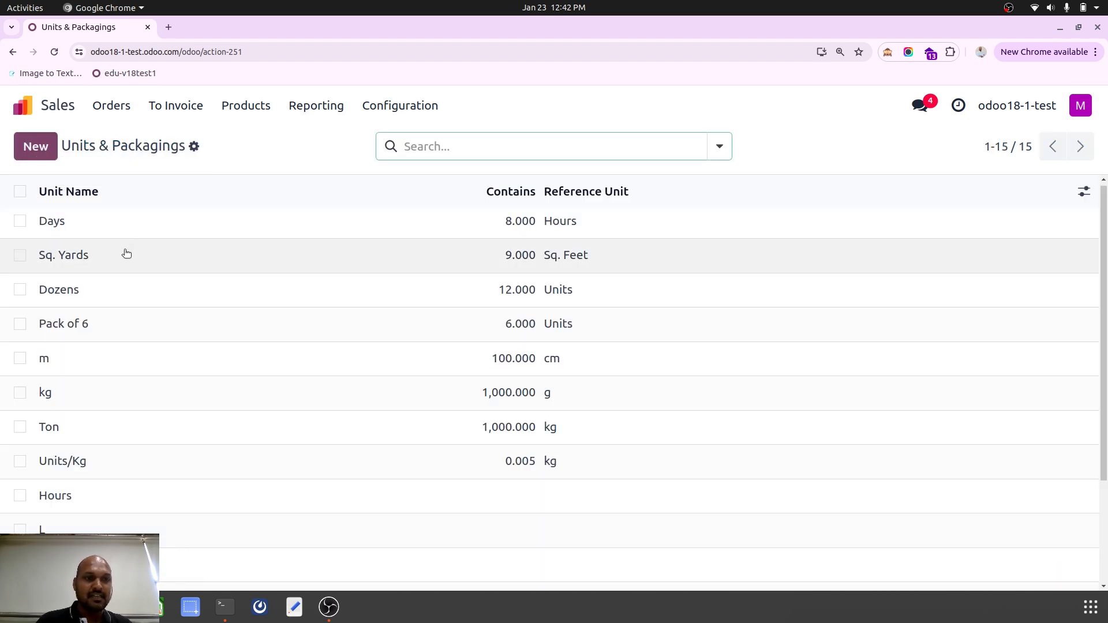
pyautogui.click(124, 257)
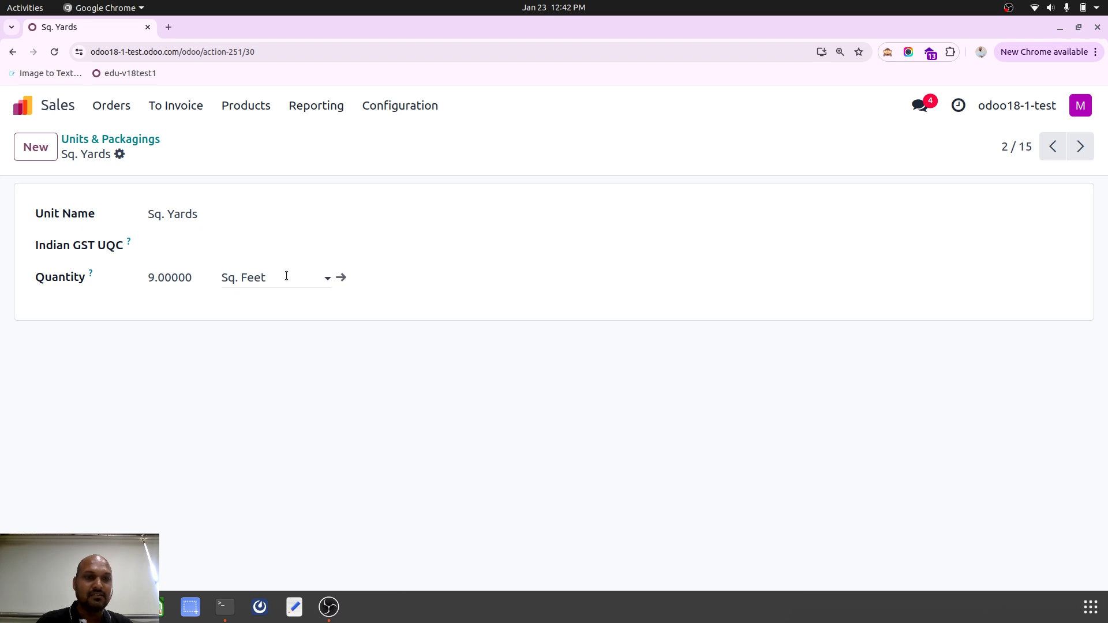
pyautogui.click(134, 145)
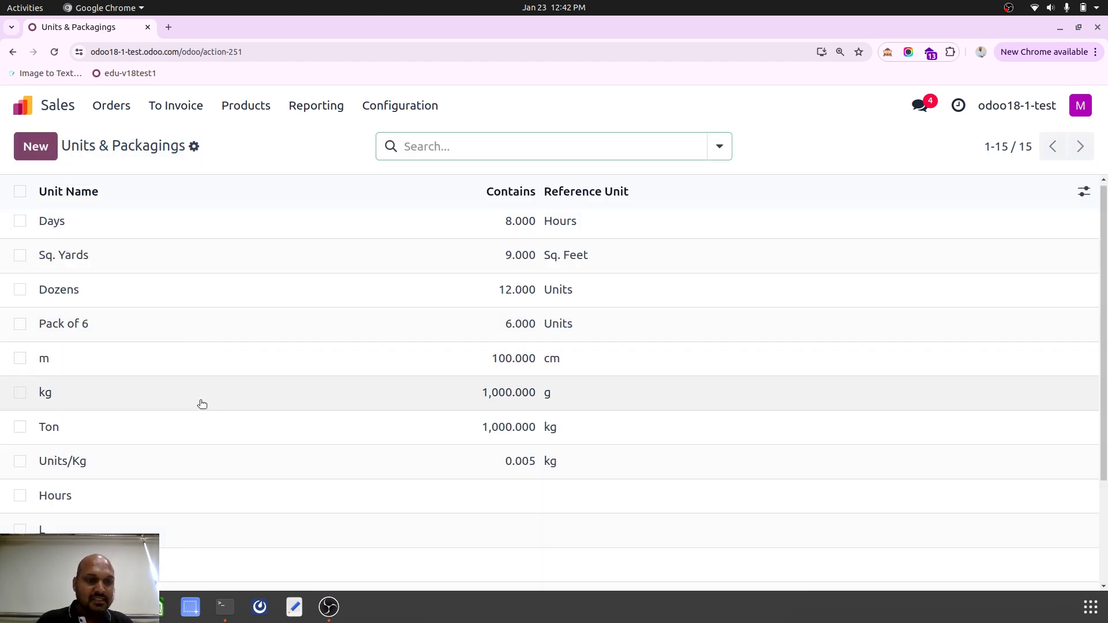
# Inspect the kg unit record and scroll the list past kg and Ton.
pyautogui.scroll(-1, 200, 403)
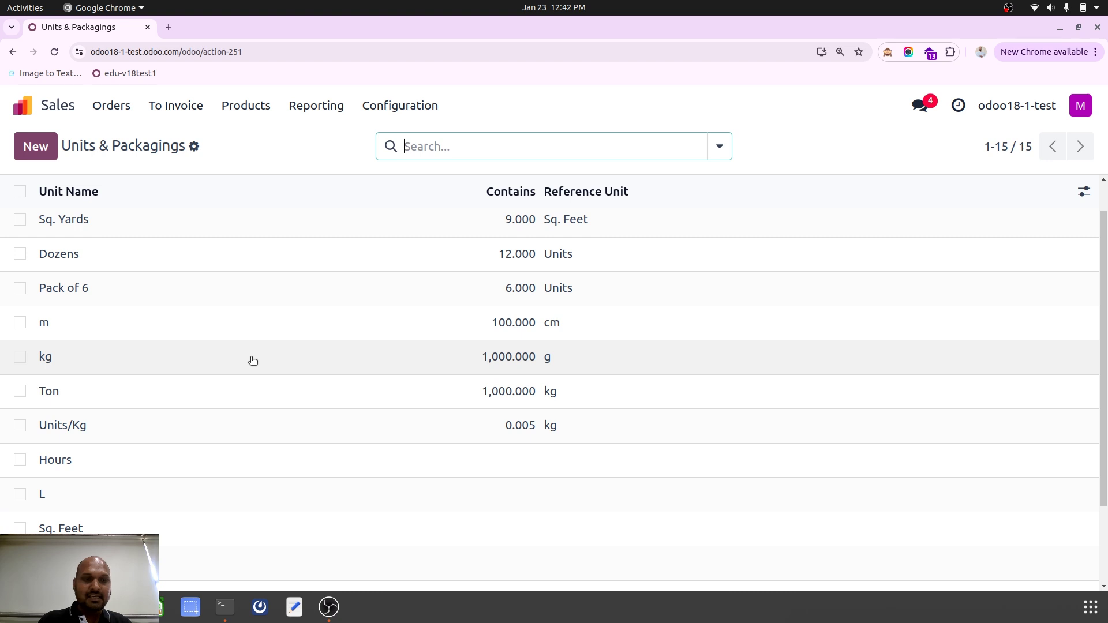
pyautogui.click(252, 360)
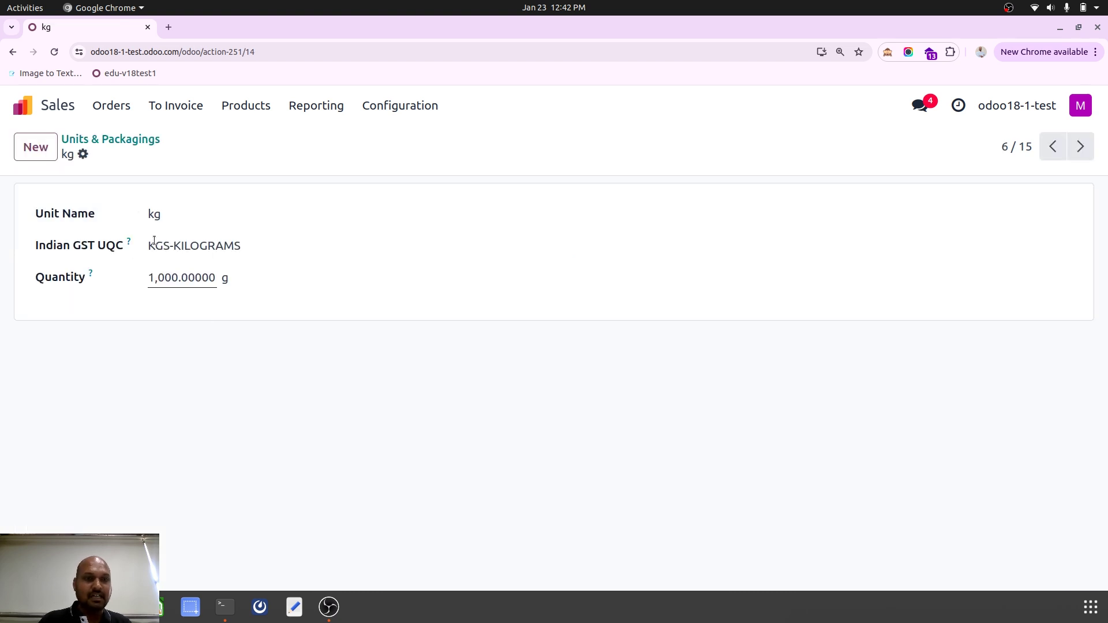
pyautogui.click(101, 139)
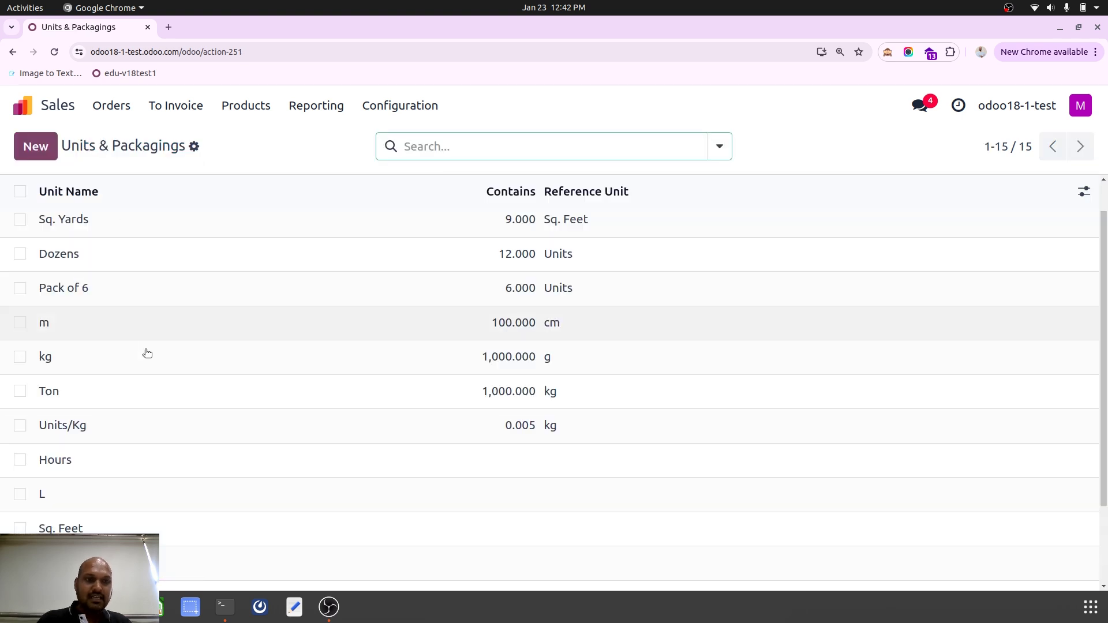
pyautogui.scroll(-3, 148, 360)
pyautogui.scroll(3, 150, 363)
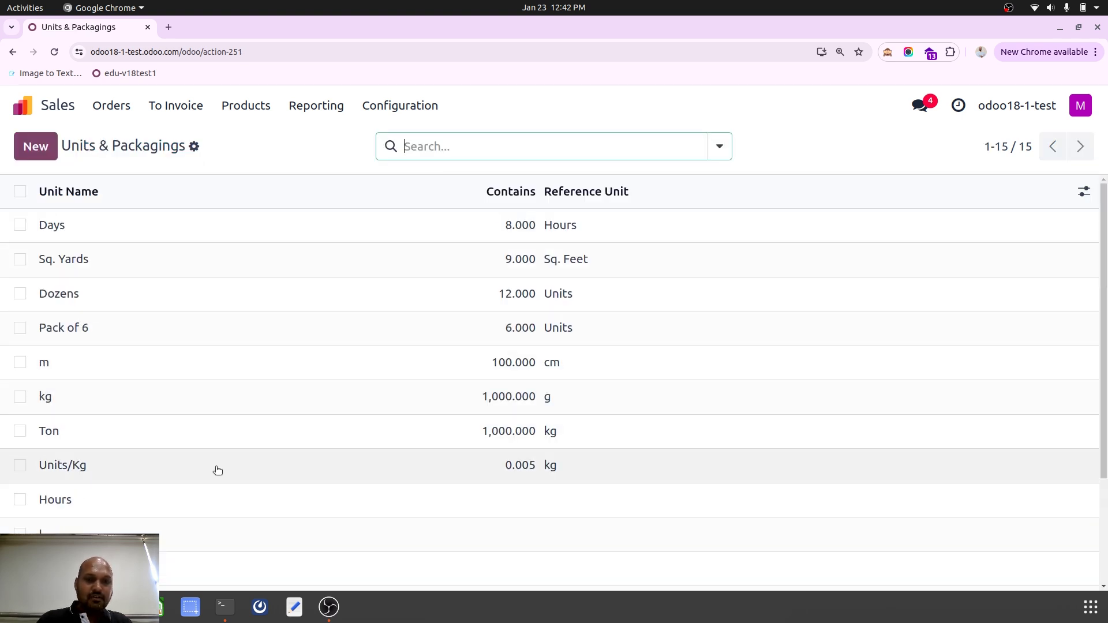
# Open Units/Kg (0.00500 kg per unit) and examine its name and reference-unit choices.
pyautogui.click(217, 470)
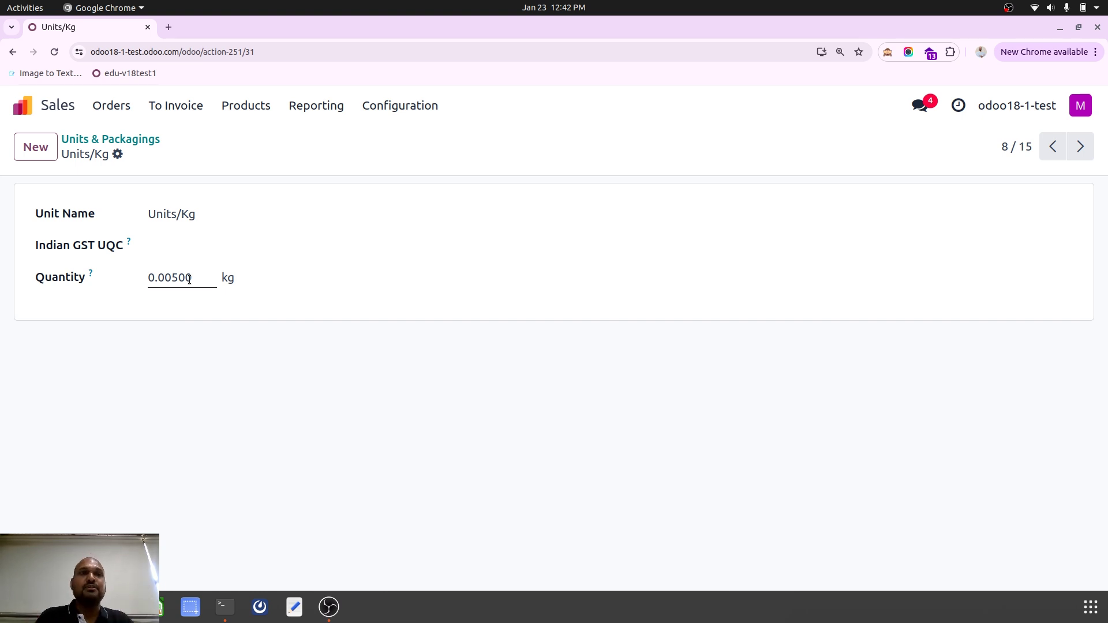
pyautogui.click(178, 214)
pyautogui.click(251, 277)
pyautogui.click(100, 300)
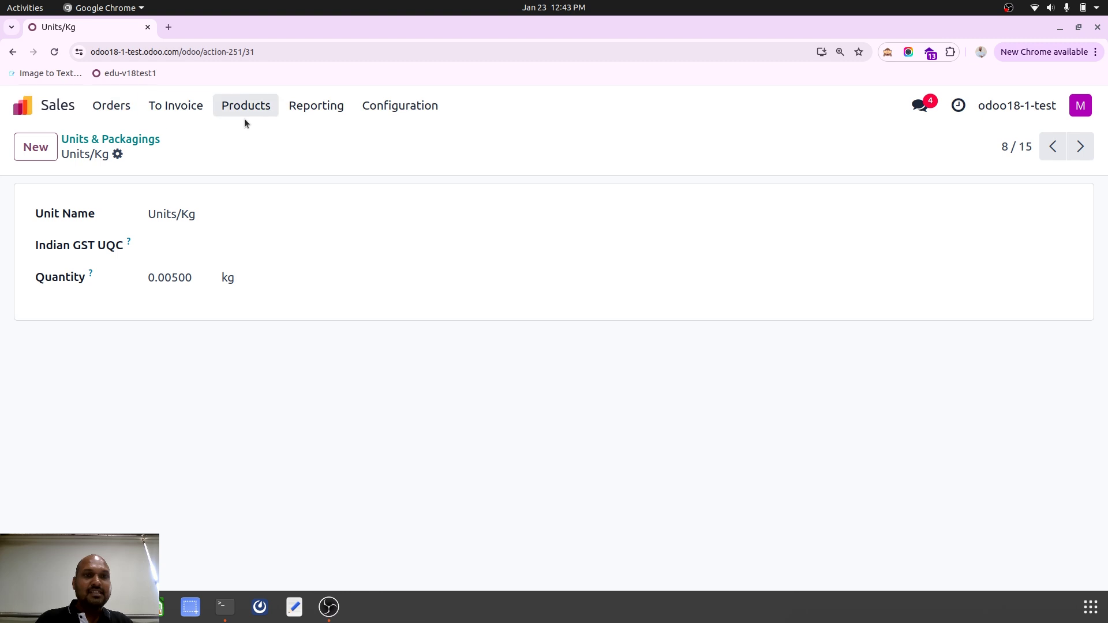
# Set Commercial Space's sales price to 1,000 and save the product.
pyautogui.click(269, 104)
pyautogui.click(252, 138)
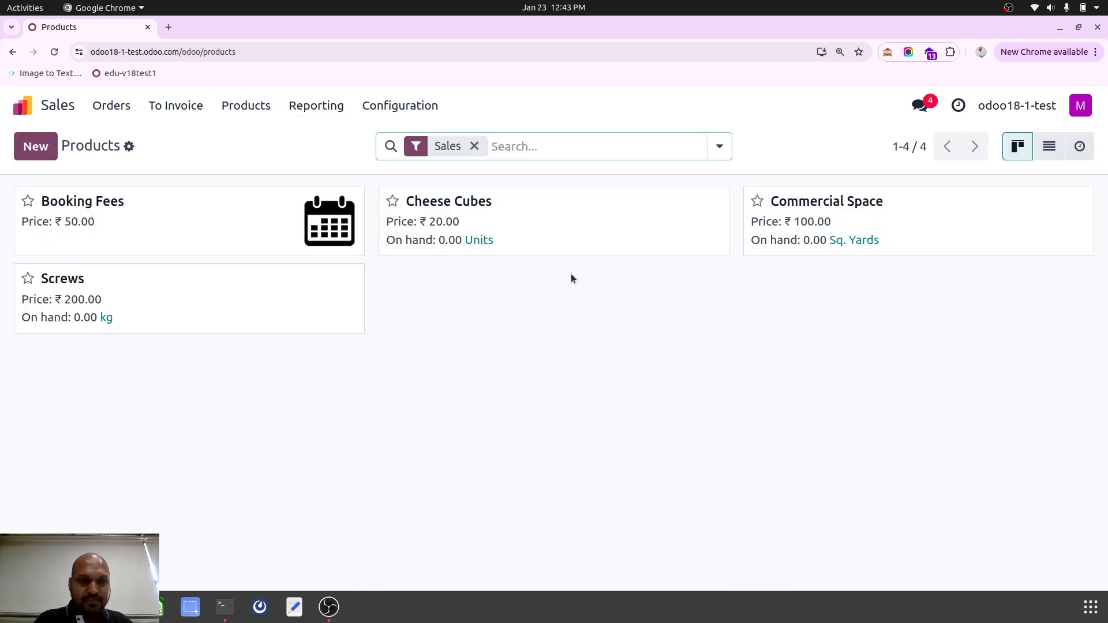
pyautogui.click(854, 208)
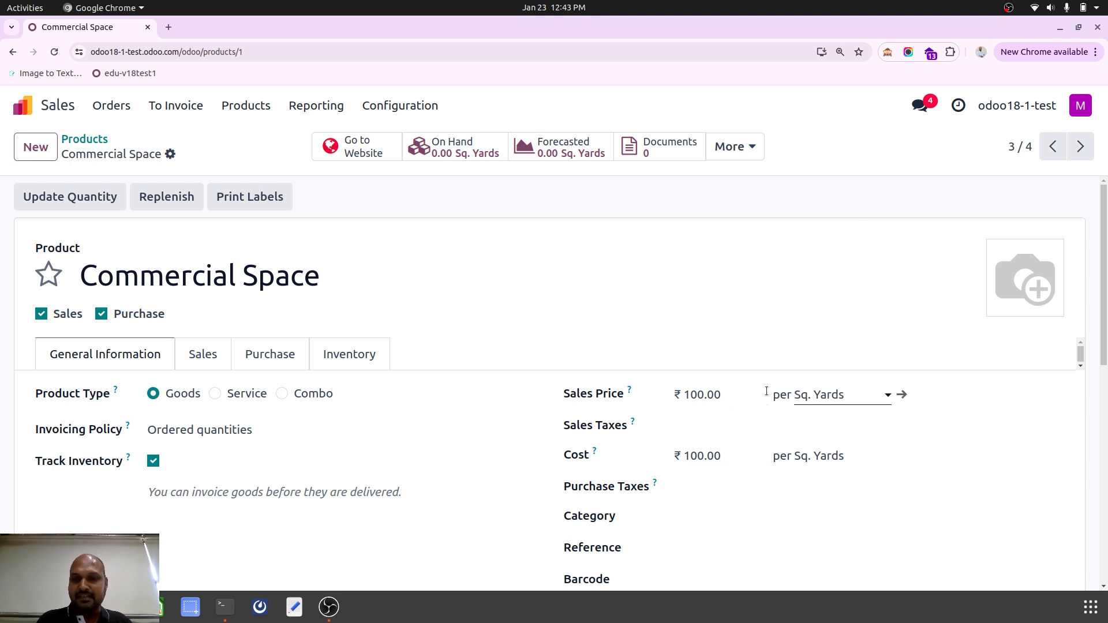
pyautogui.click(743, 394)
pyautogui.write('1000')
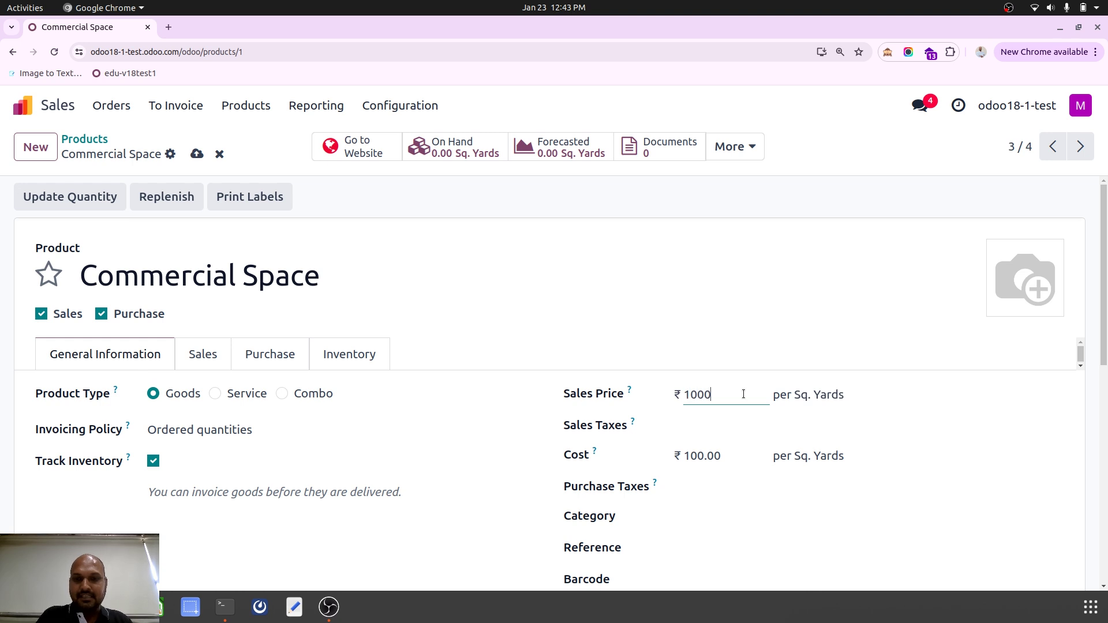
pyautogui.click(536, 313)
pyautogui.click(197, 153)
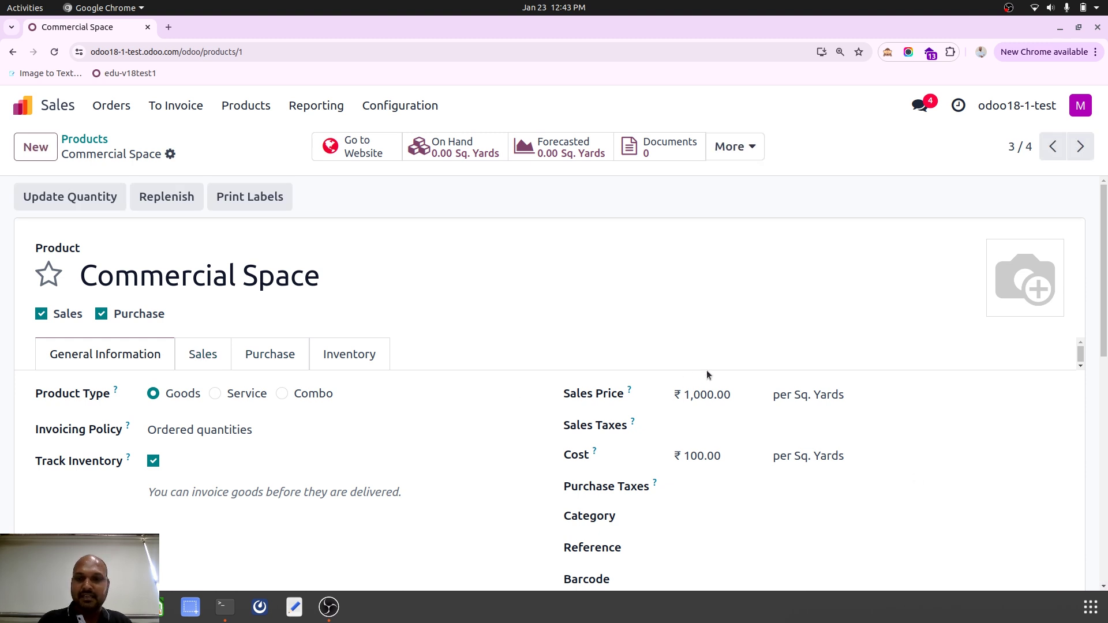
# Review Commercial Space's Sq. Yards and Sq. Feet packagings on the Sales tab.
pyautogui.click(201, 357)
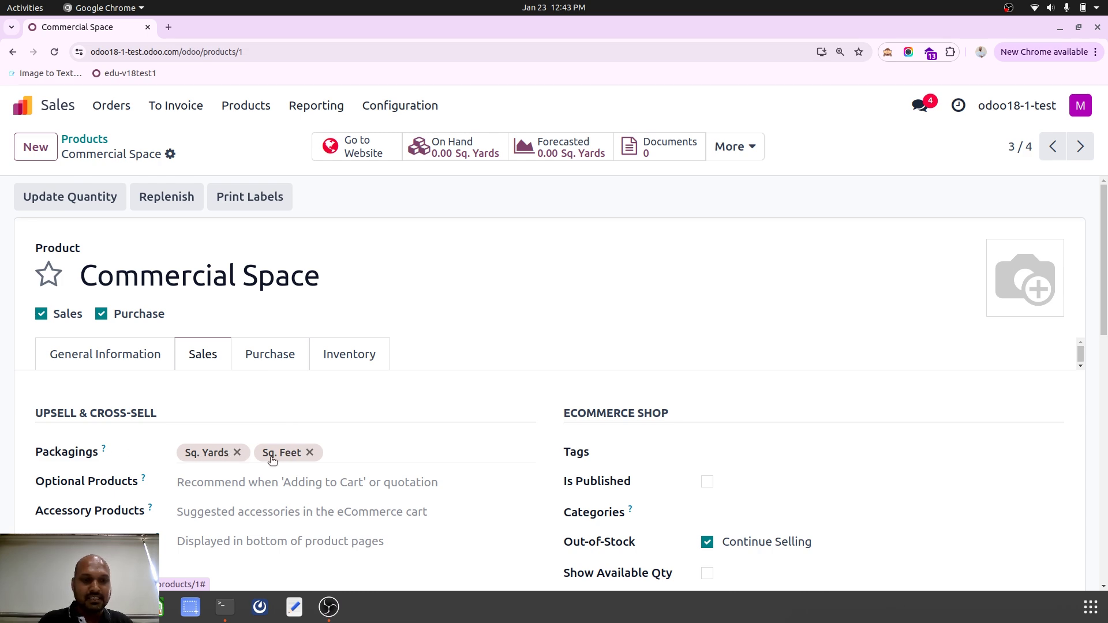
pyautogui.click(346, 454)
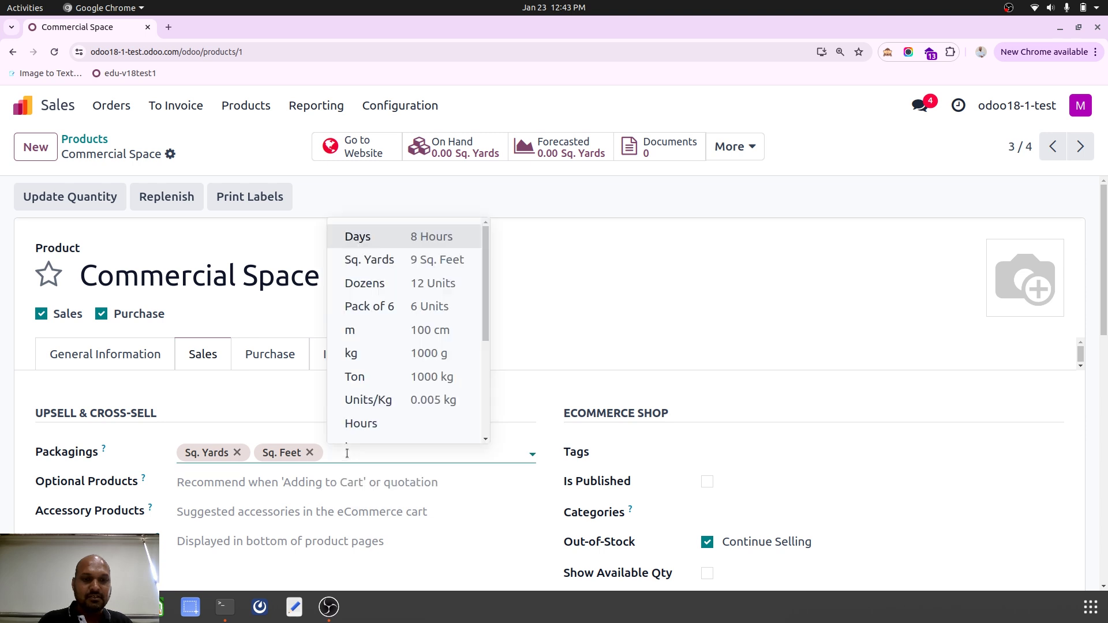
pyautogui.click(347, 454)
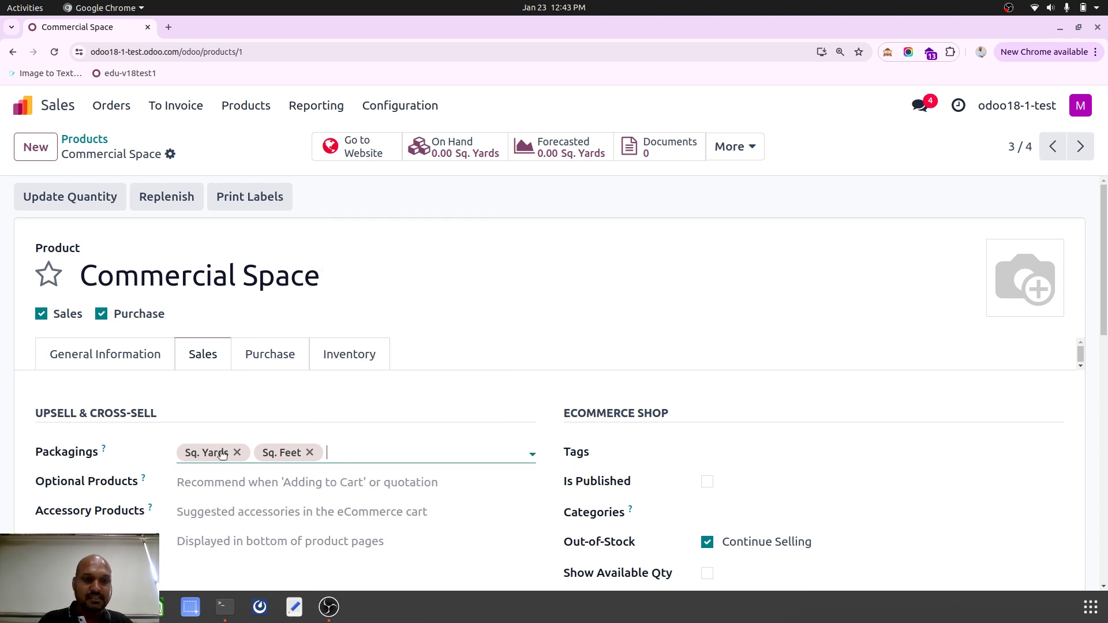
pyautogui.click(153, 359)
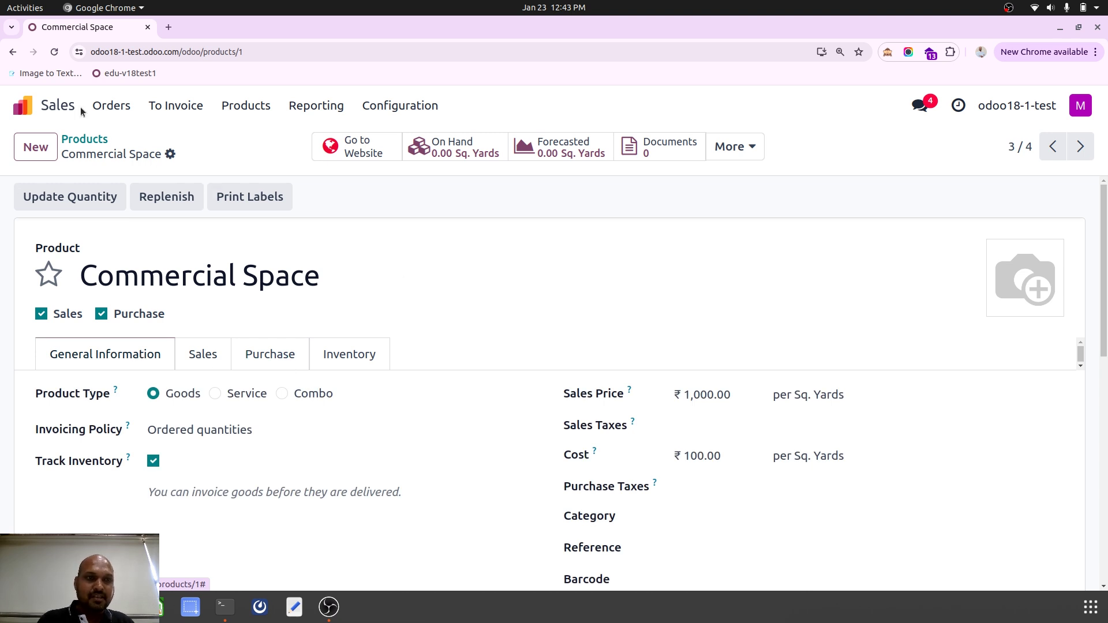
# Start a new quotation and choose its customer.
pyautogui.click(114, 108)
pyautogui.click(126, 139)
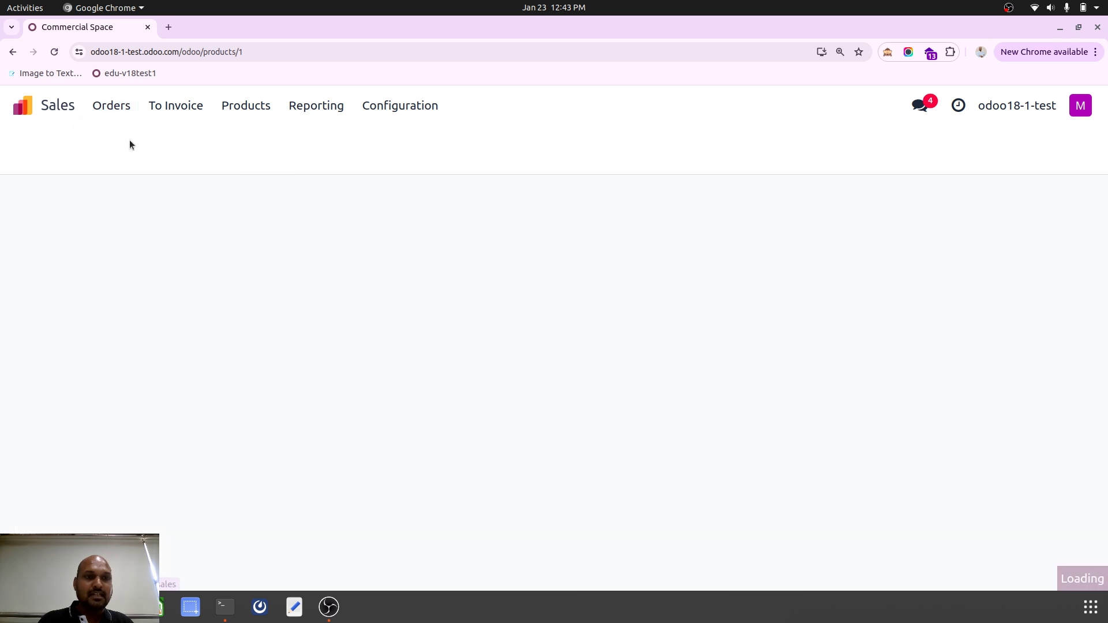
pyautogui.click(39, 148)
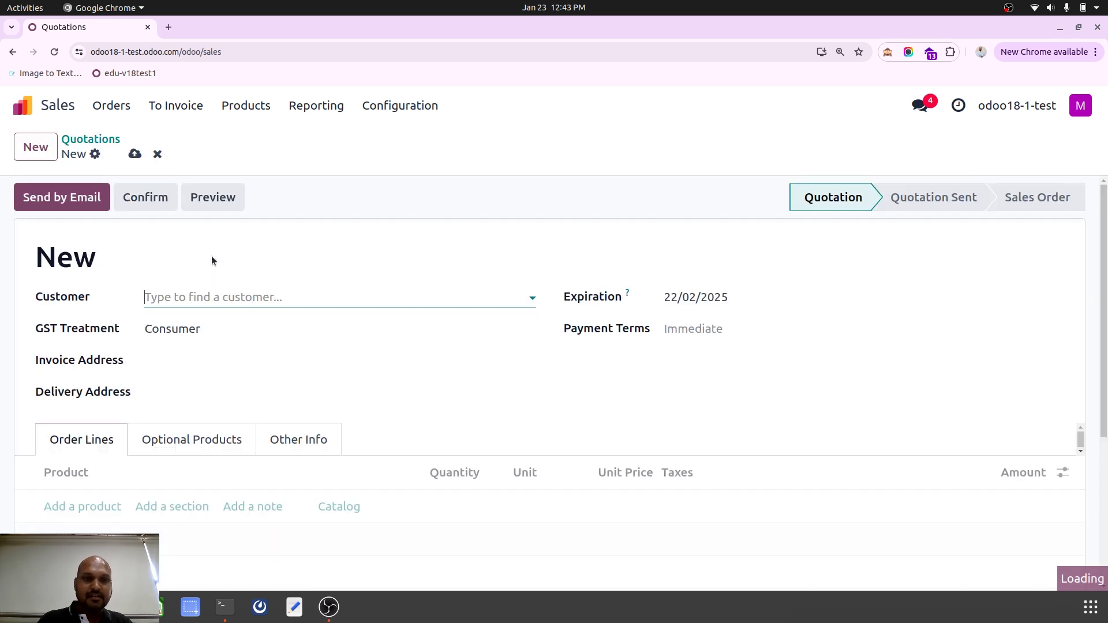
pyautogui.click(210, 296)
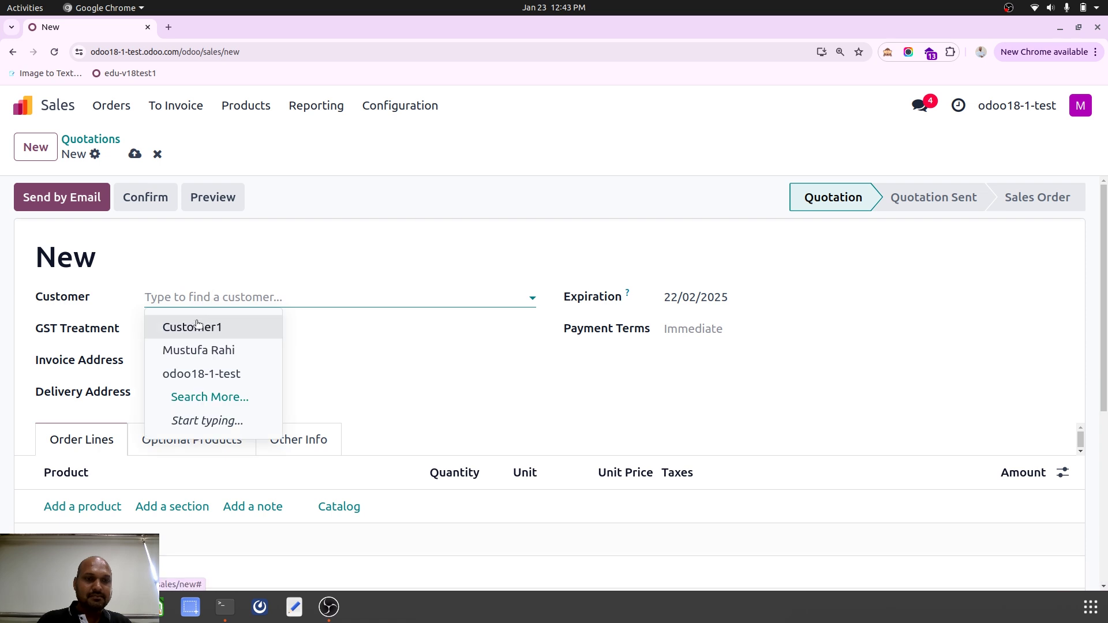
# Add a Commercial Space line for 100 Sq. Yards at 1,000.00.
pyautogui.click(85, 506)
pyautogui.scroll(-5, 138, 484)
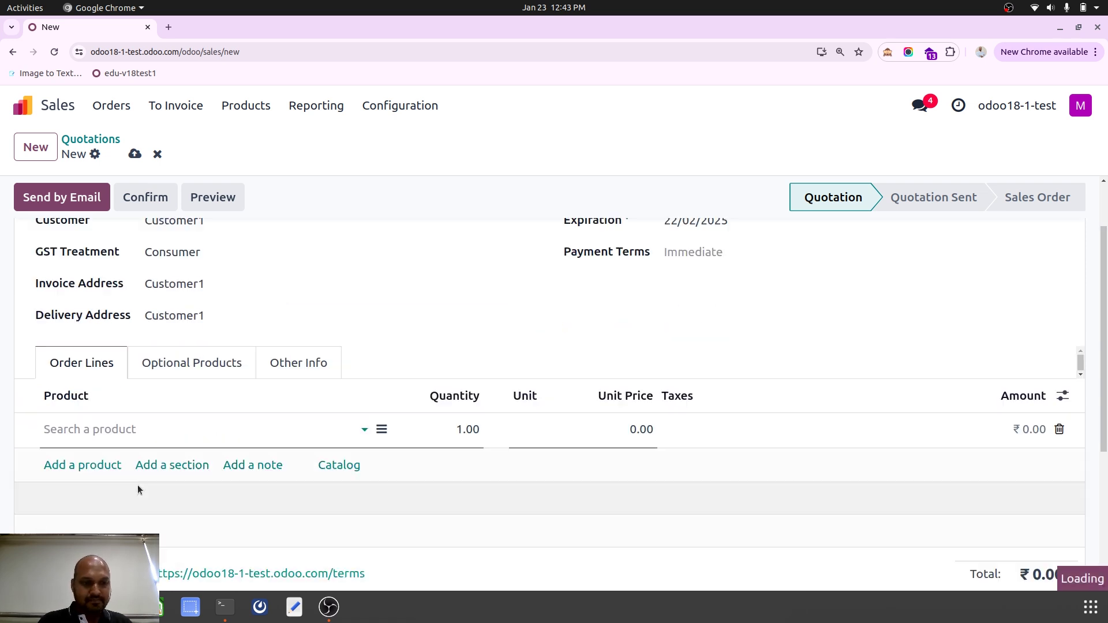
pyautogui.click(137, 363)
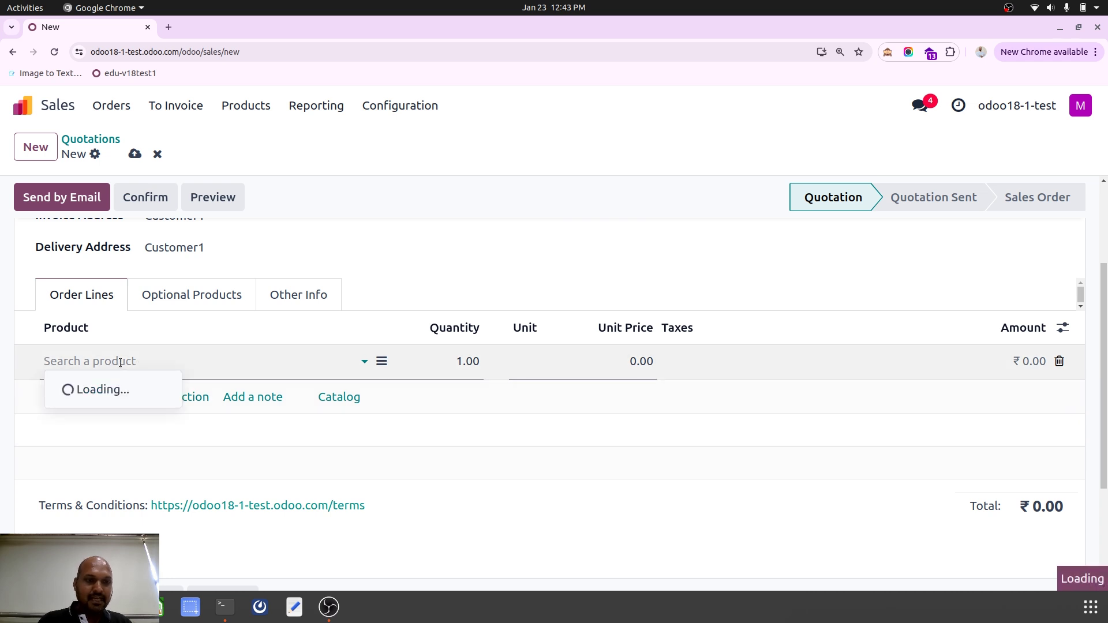
pyautogui.click(120, 436)
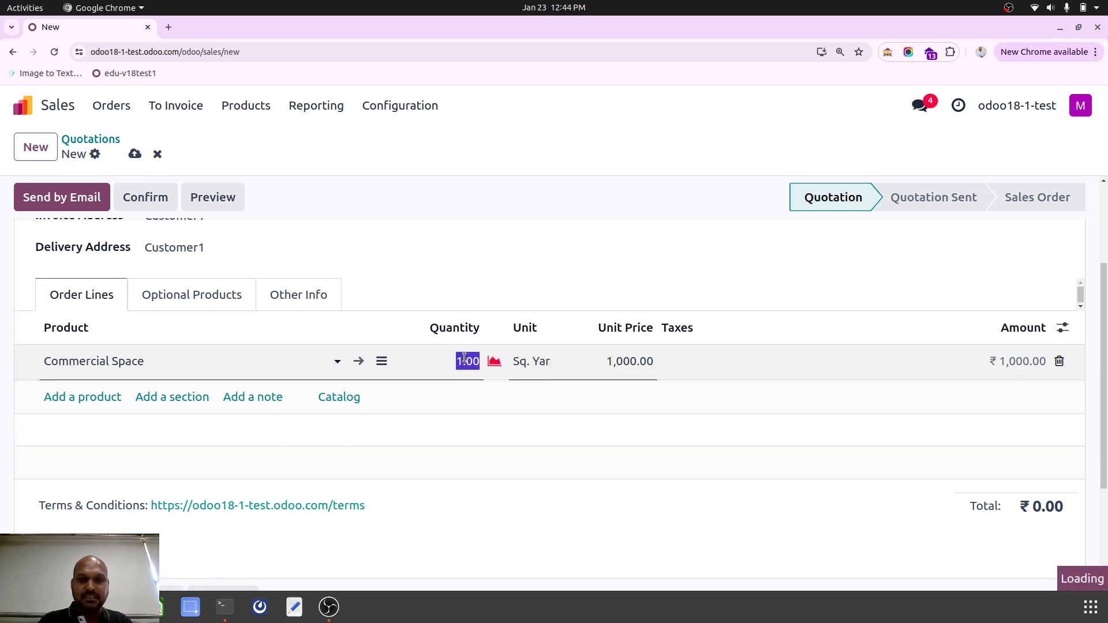
pyautogui.write('10')
pyautogui.click(608, 360)
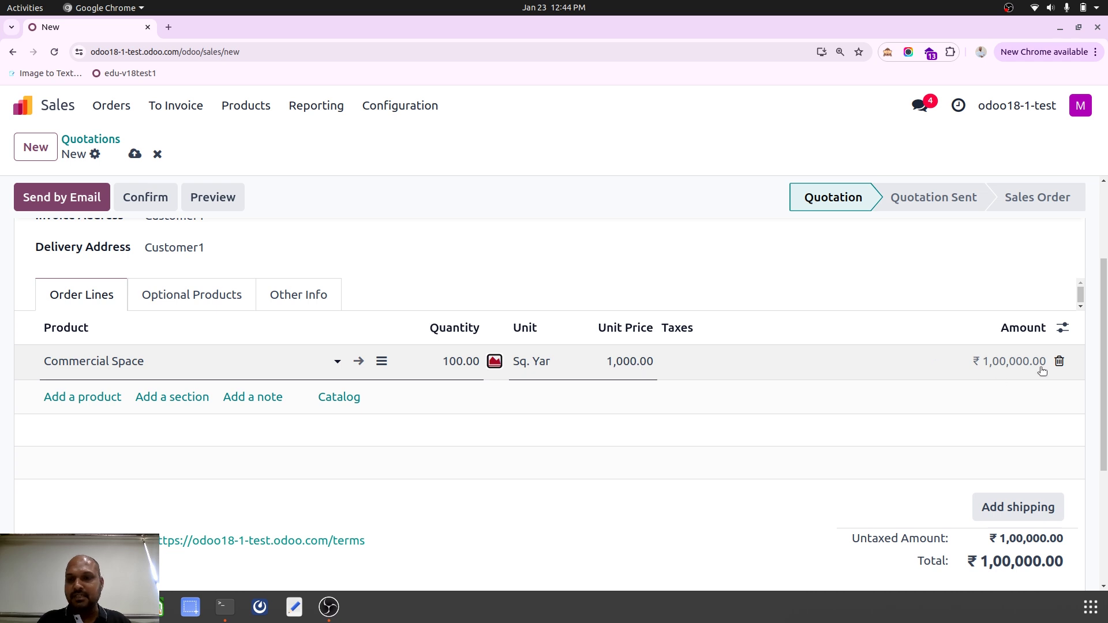
# Switch the Commercial Space line to Sq. Feet and set its quantity to 900.
pyautogui.click(514, 360)
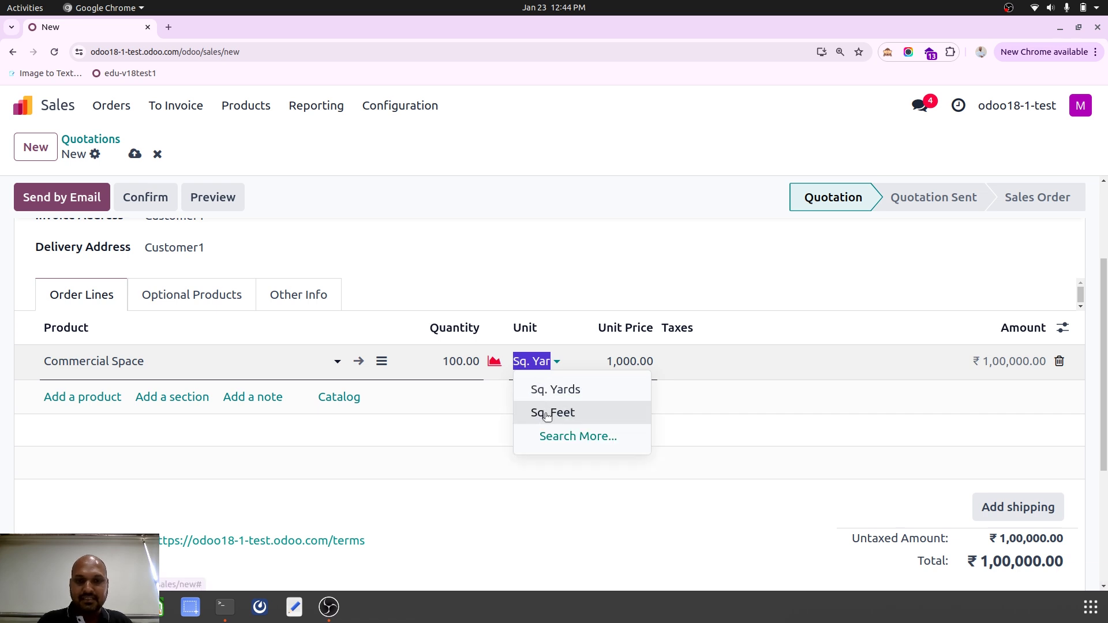
pyautogui.click(545, 413)
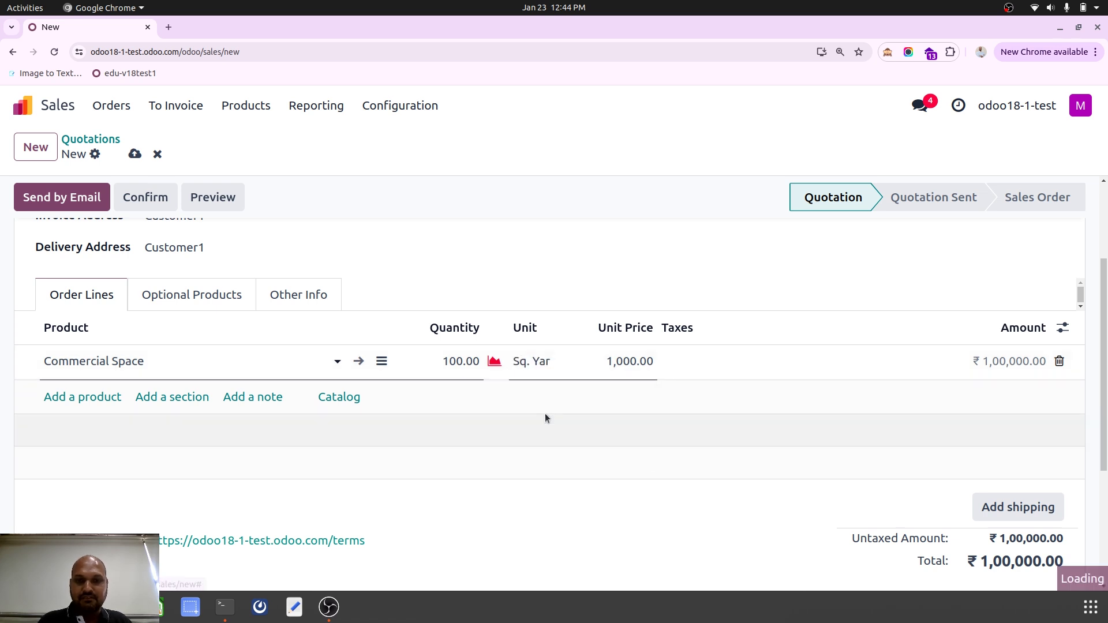
pyautogui.click(452, 366)
pyautogui.write('10')
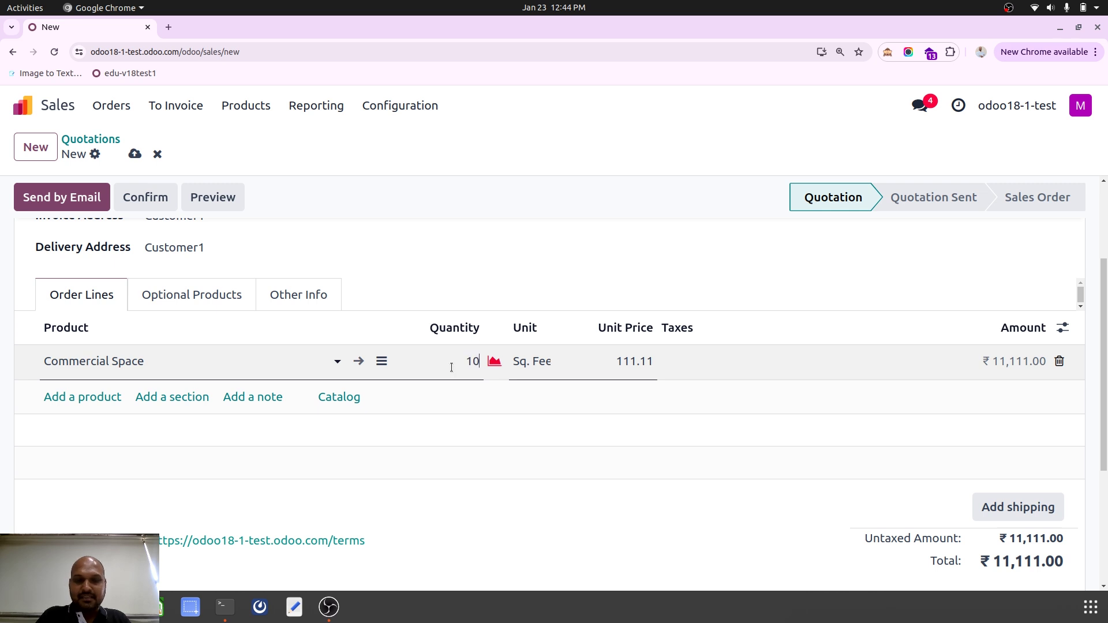
pyautogui.write('900')
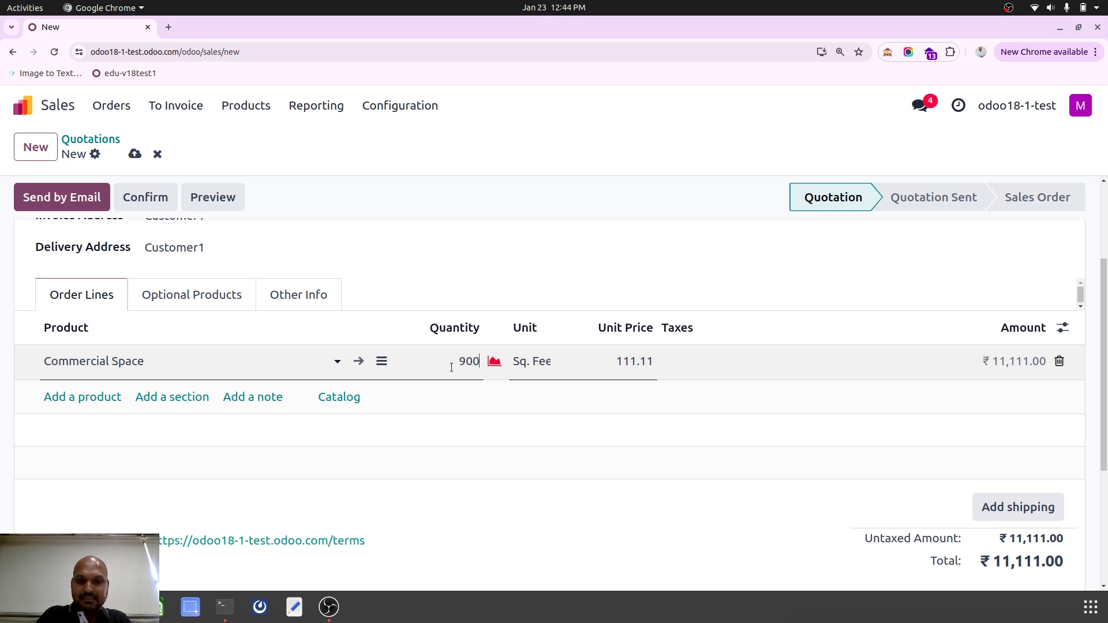
pyautogui.write('0')
pyautogui.press('Tab')
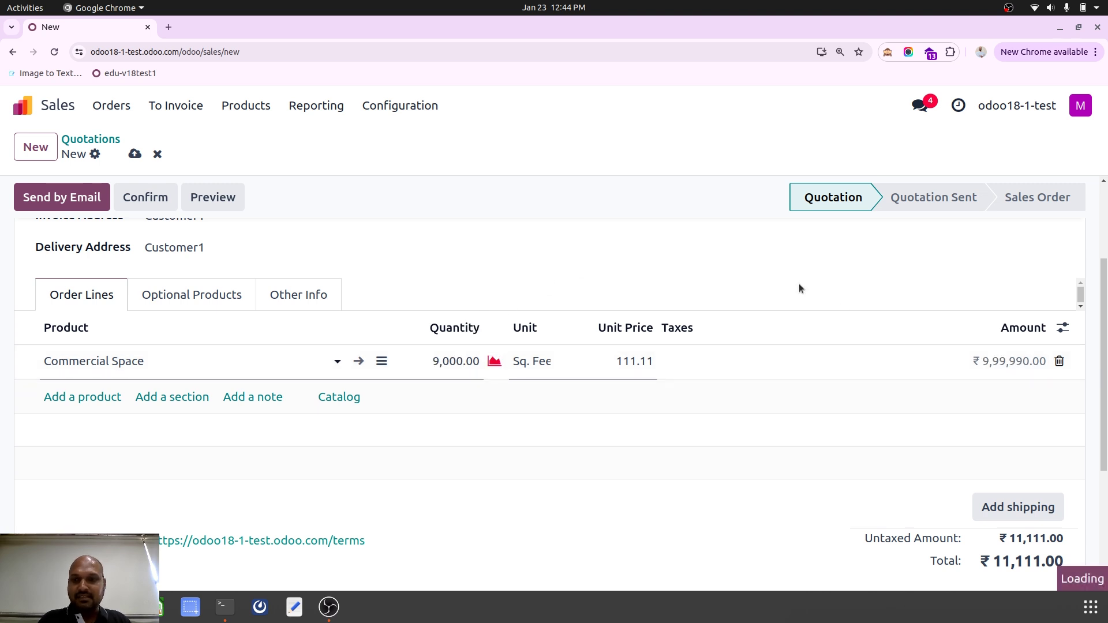
pyautogui.click(995, 385)
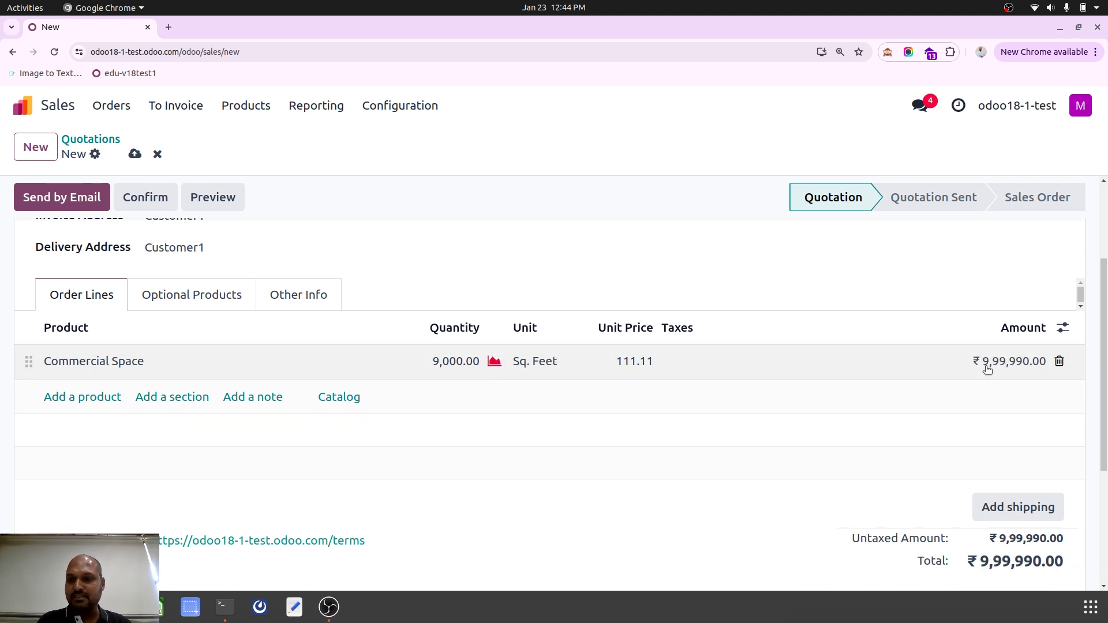
pyautogui.click(437, 353)
pyautogui.write('900')
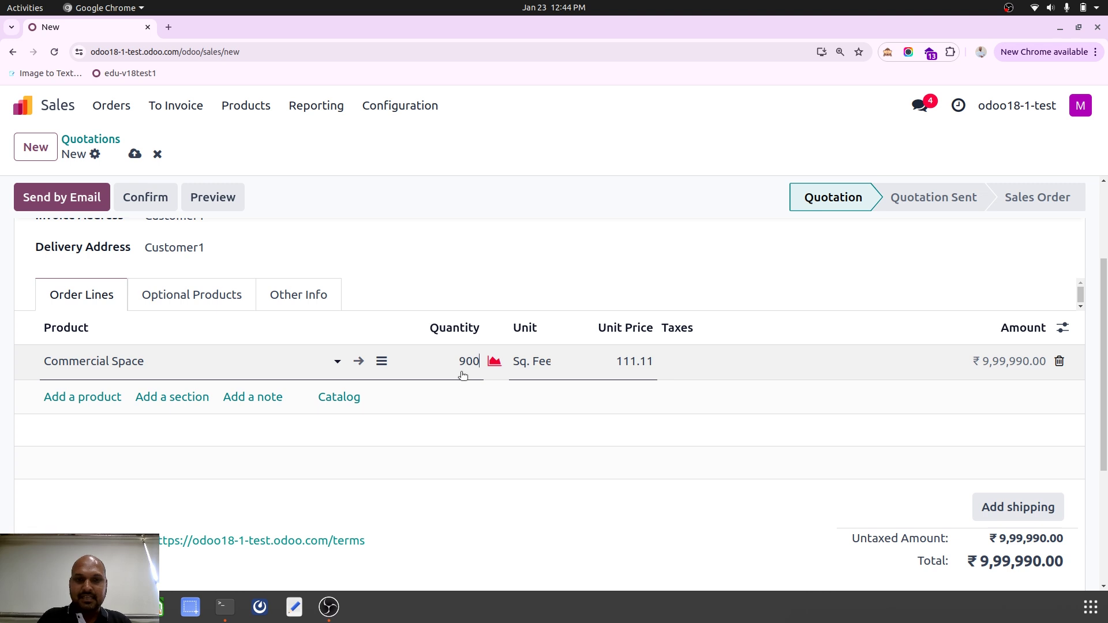
pyautogui.click(1014, 377)
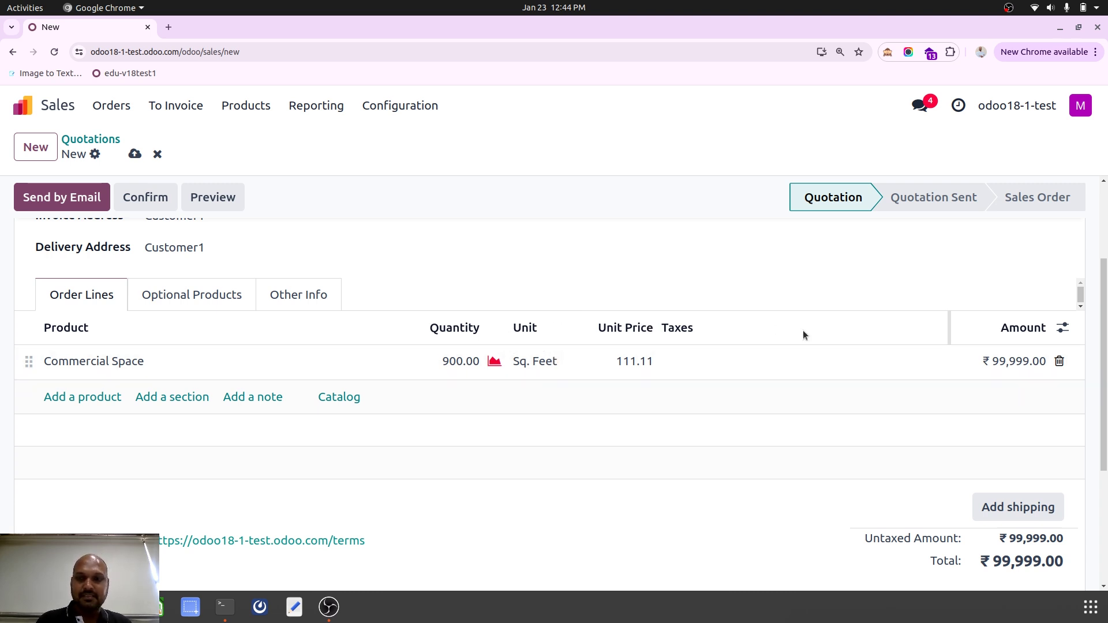
# Check the line's optional columns and Sq. Feet unit, then save the quotation as S00005.
pyautogui.click(1062, 328)
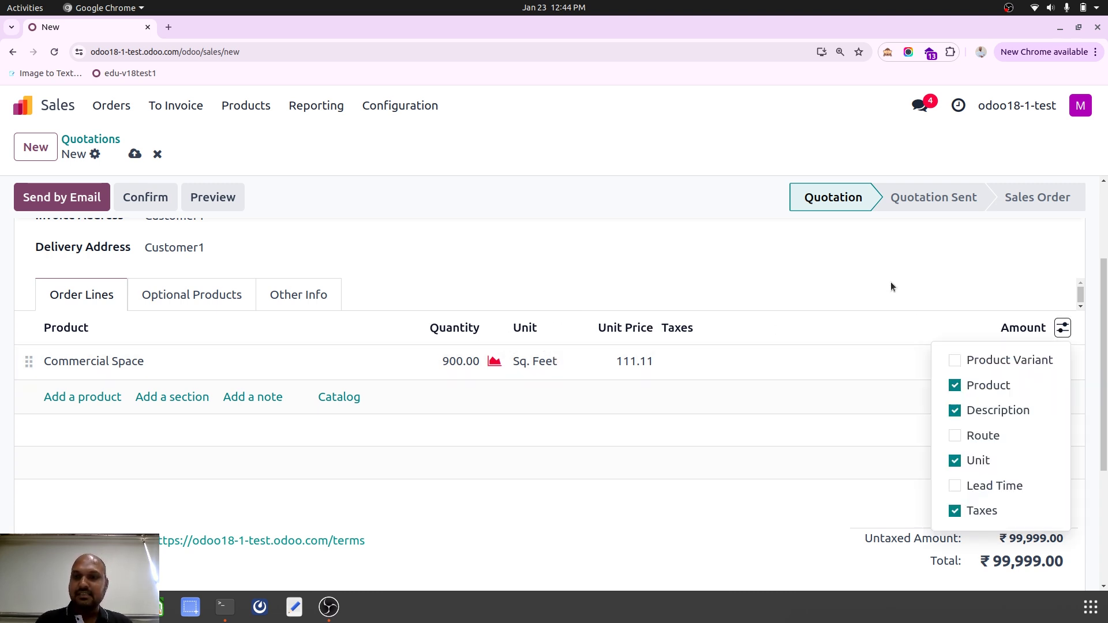
pyautogui.click(891, 287)
pyautogui.click(527, 363)
pyautogui.click(540, 364)
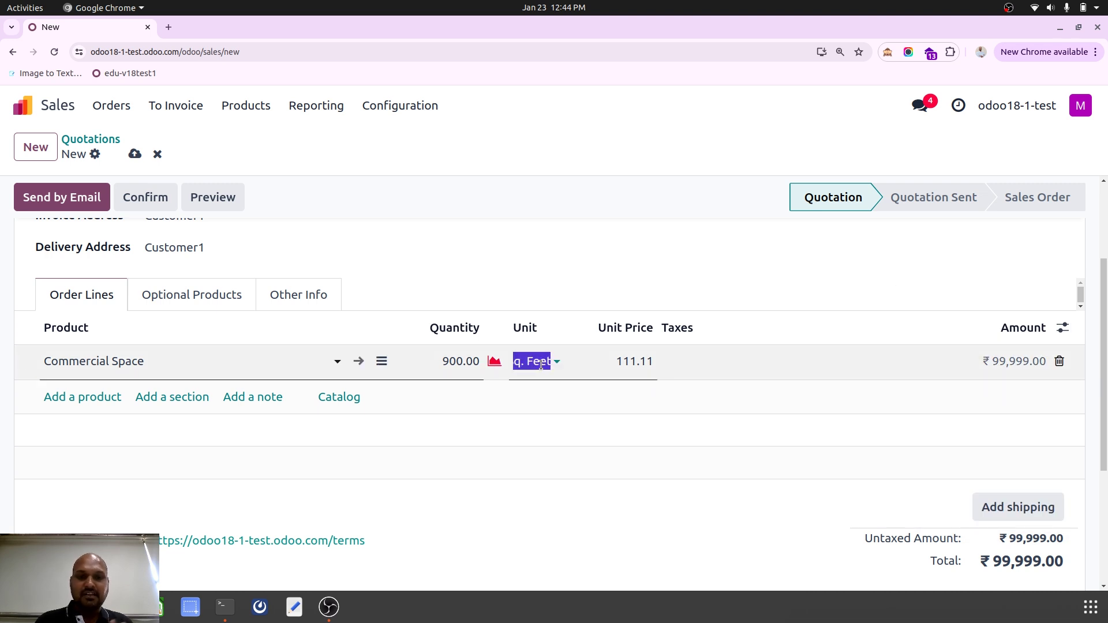
pyautogui.click(443, 207)
pyautogui.click(135, 154)
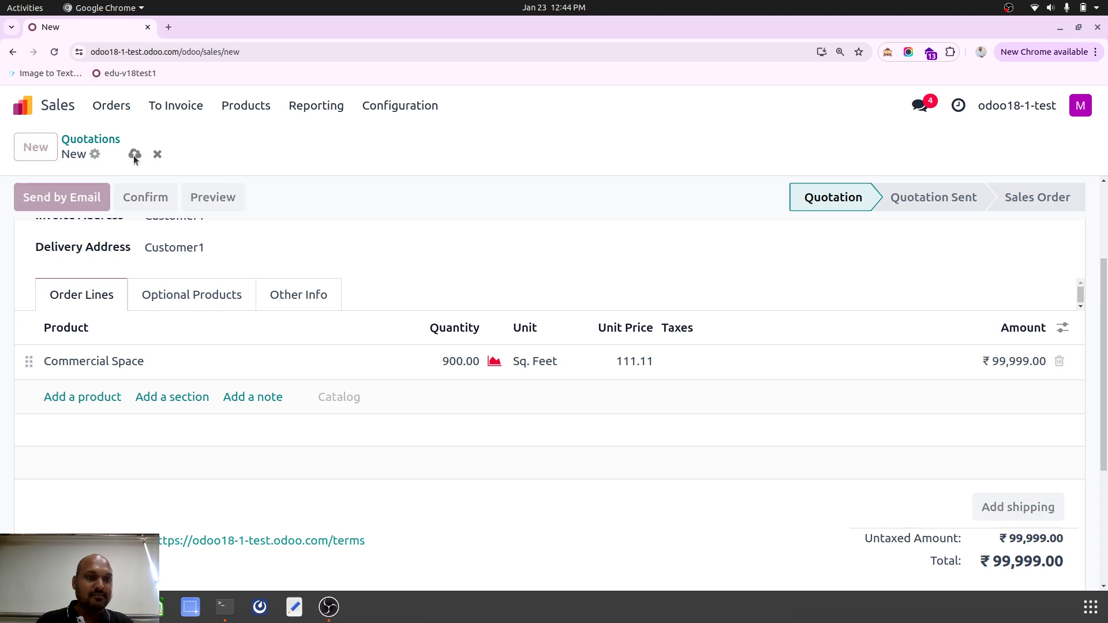
# Replace Cheese Cubes' Days packaging with Pack of 6, save, and open the Orders menu.
pyautogui.click(246, 105)
pyautogui.click(249, 138)
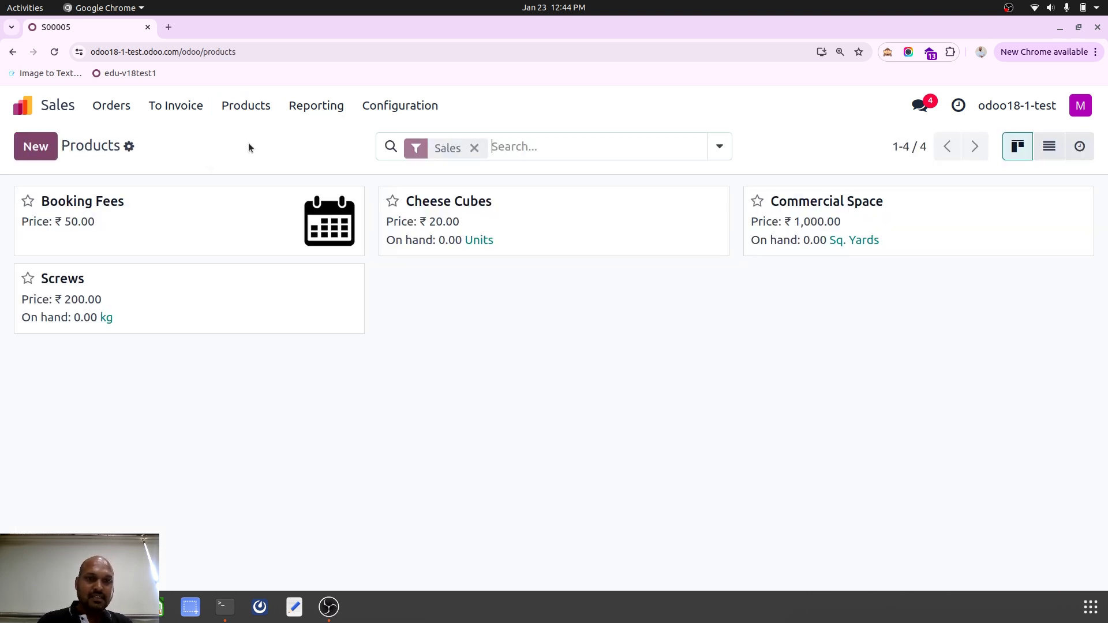
pyautogui.click(441, 209)
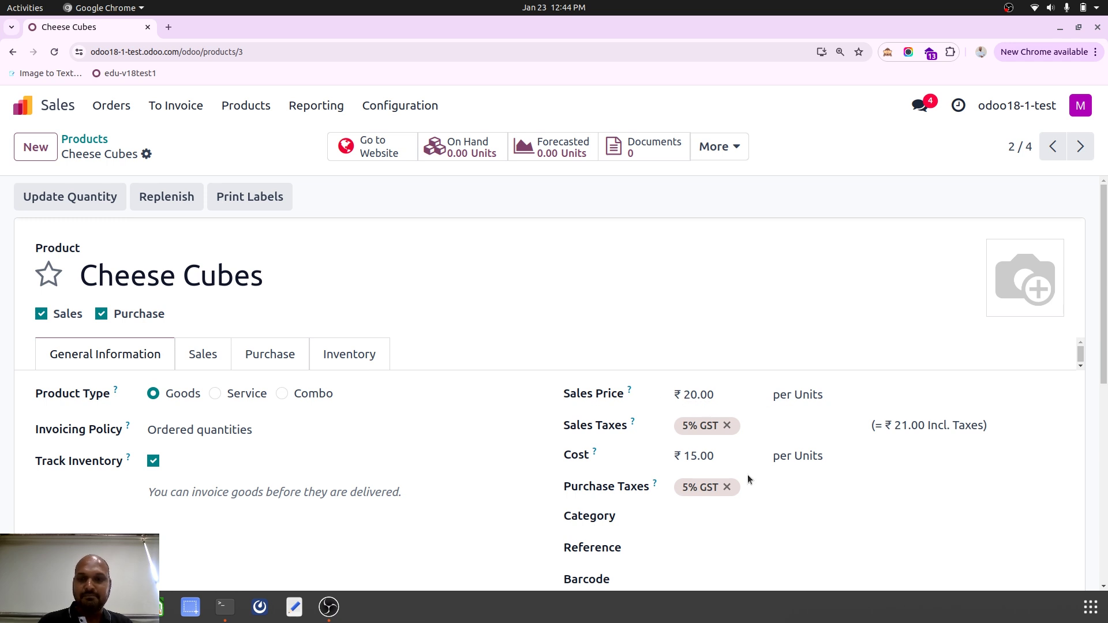
pyautogui.click(224, 345)
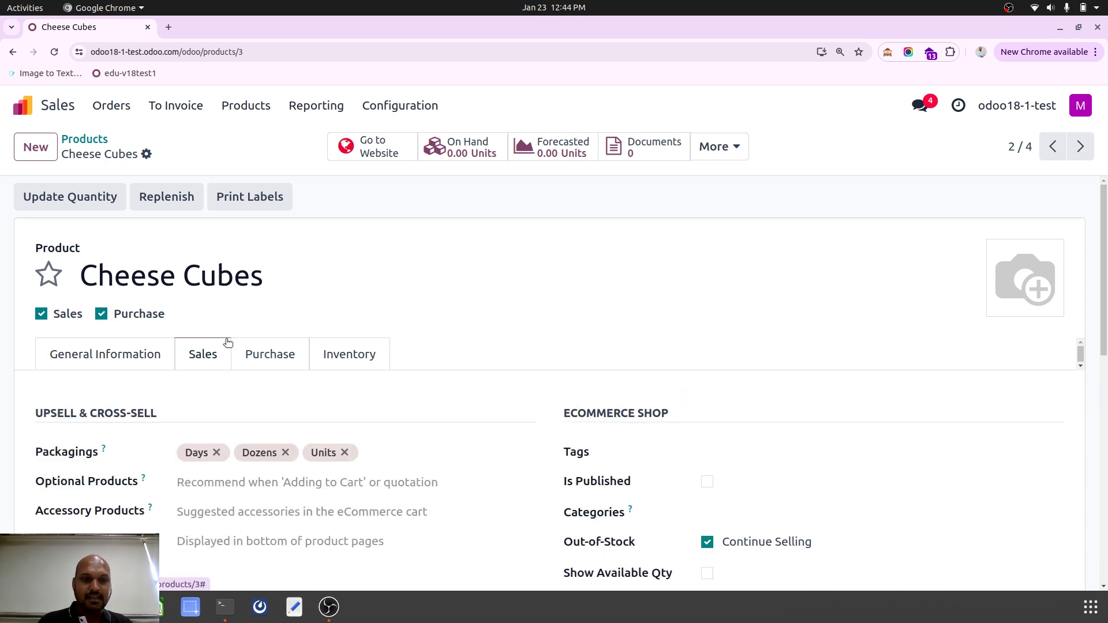
pyautogui.click(217, 453)
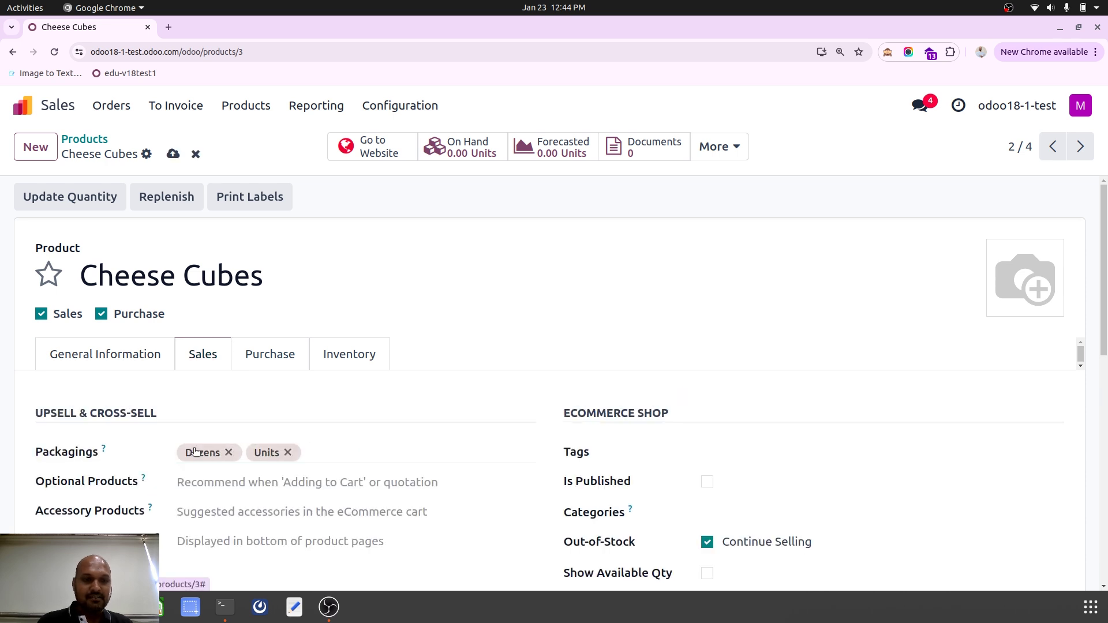
pyautogui.click(315, 454)
pyautogui.click(381, 305)
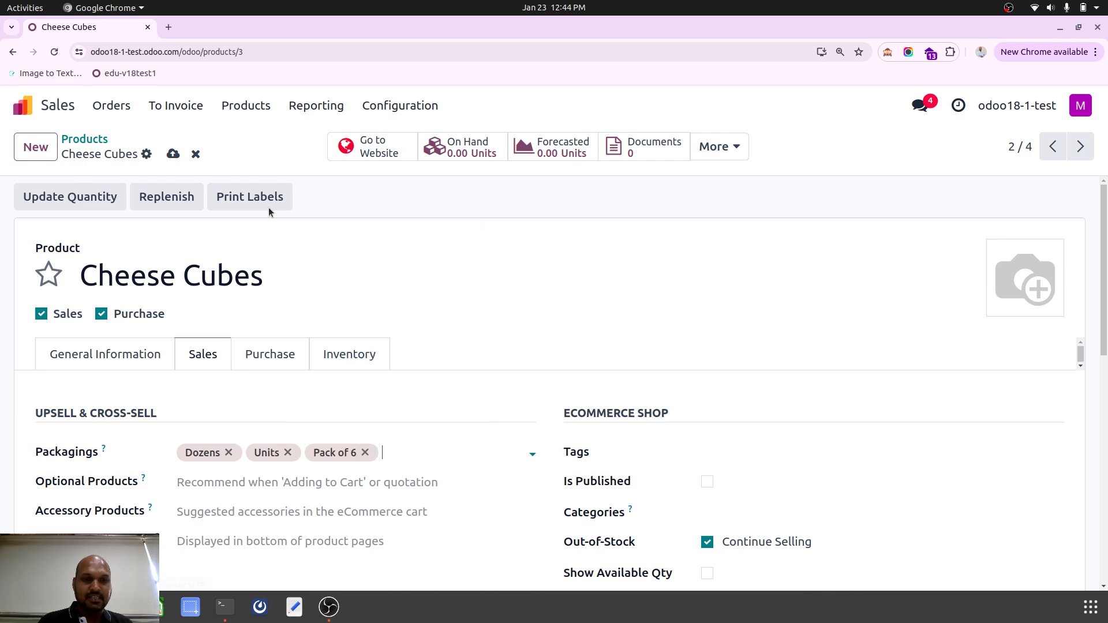
pyautogui.click(170, 153)
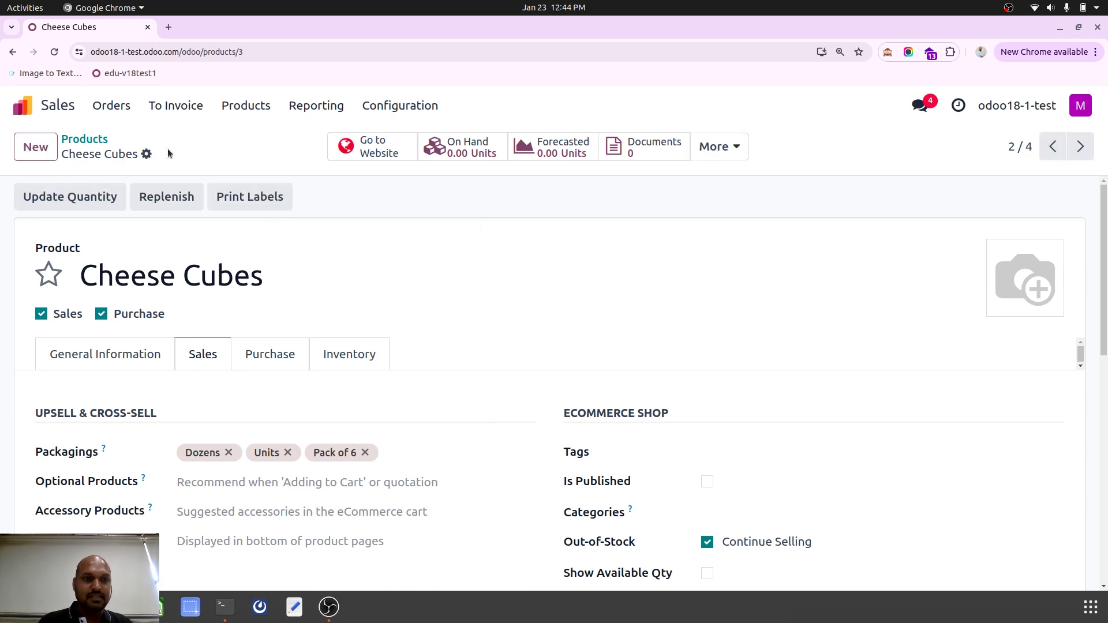
pyautogui.click(109, 110)
# Start a new quotation for the customer with a Cheese Cubes line, found by searching 'chee'.
pyautogui.click(126, 142)
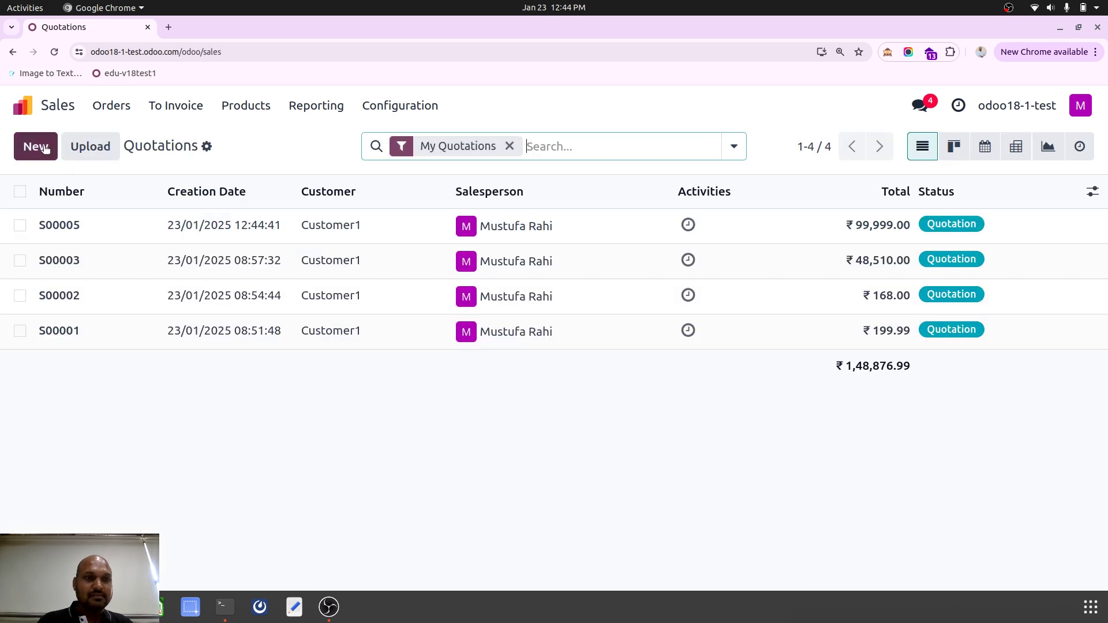
pyautogui.click(35, 146)
pyautogui.click(208, 295)
pyautogui.click(196, 324)
pyautogui.click(99, 504)
pyautogui.write('chee')
pyautogui.click(137, 410)
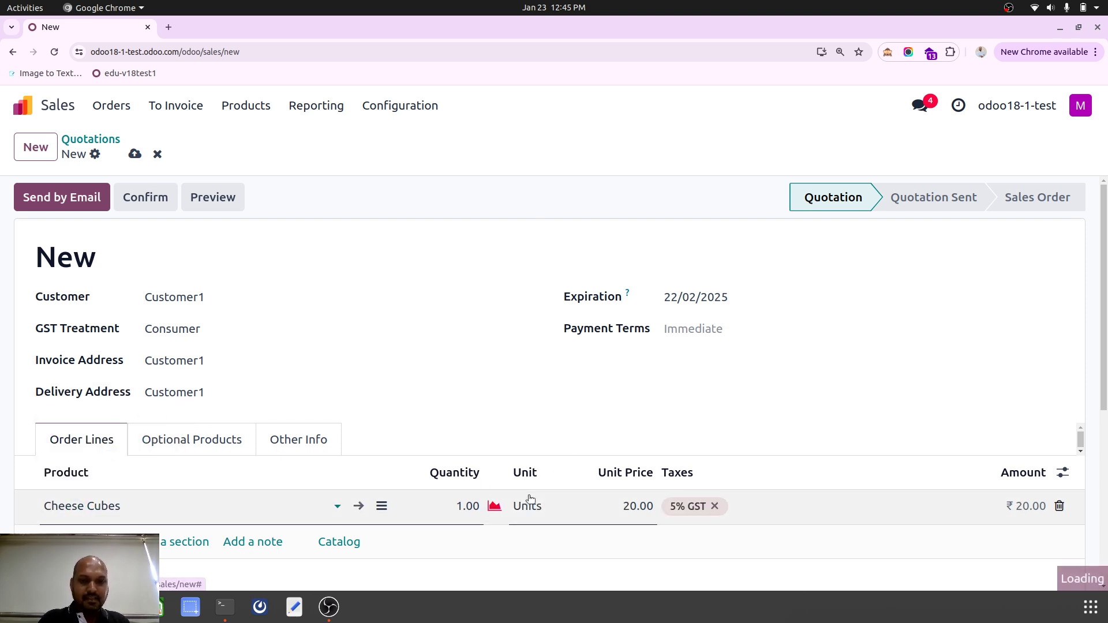
# Change the line's unit to Pack of 6, then Dozens at 240.00, and save as S00006.
pyautogui.click(552, 506)
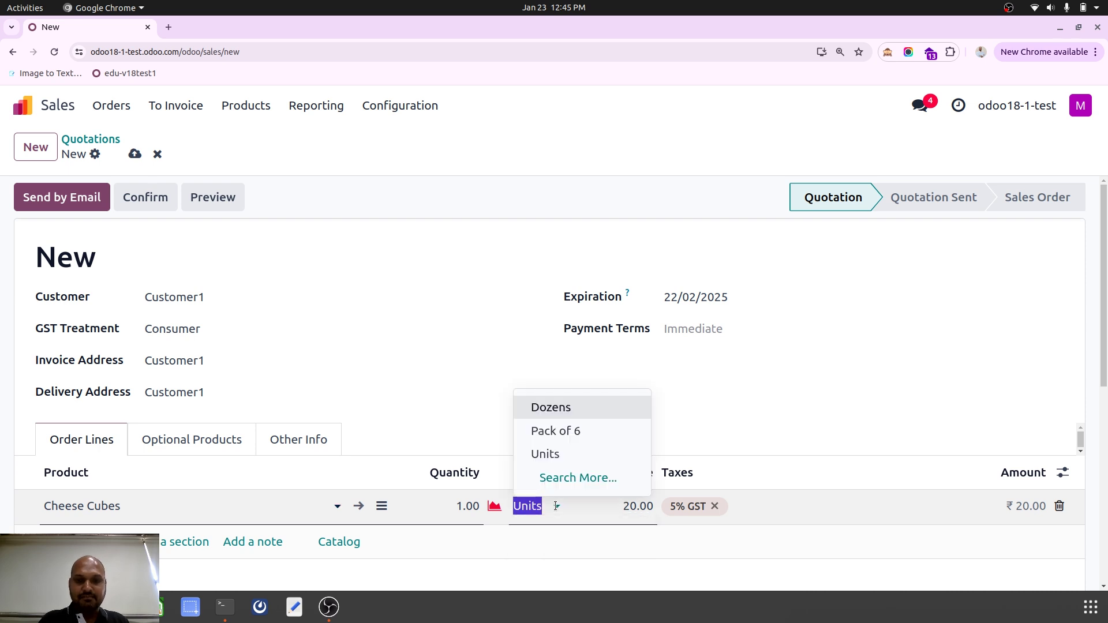
pyautogui.click(562, 431)
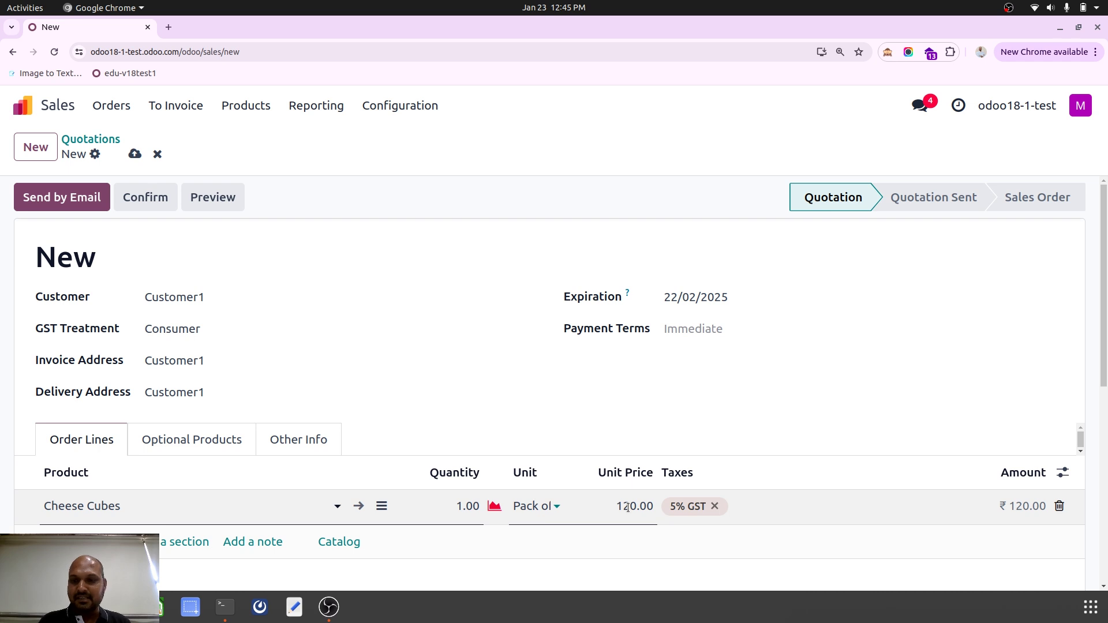
pyautogui.click(527, 508)
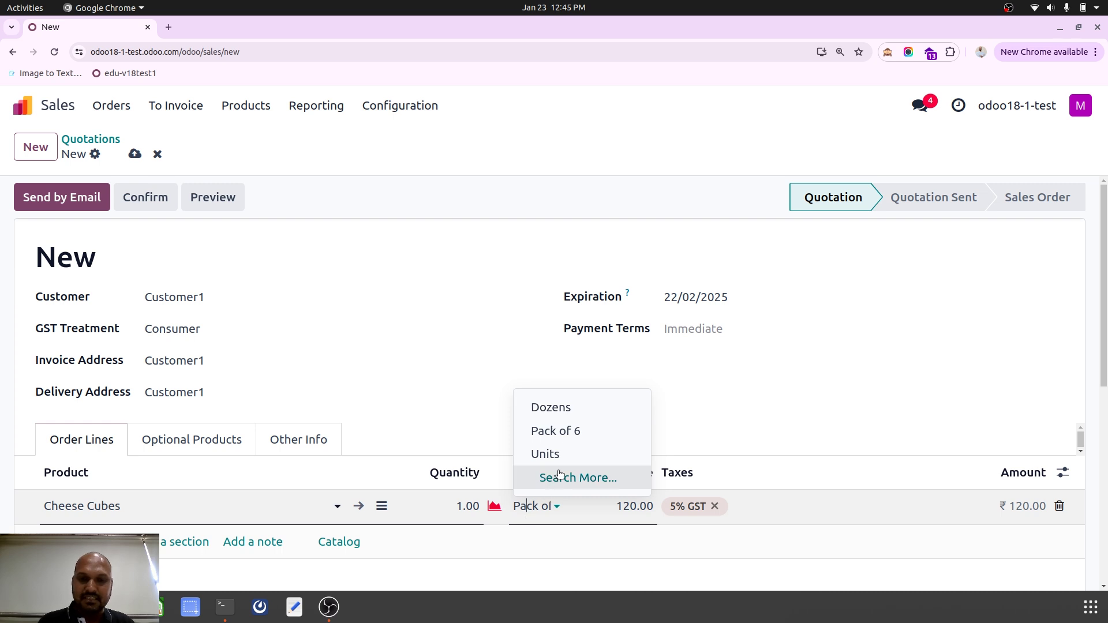
pyautogui.click(578, 412)
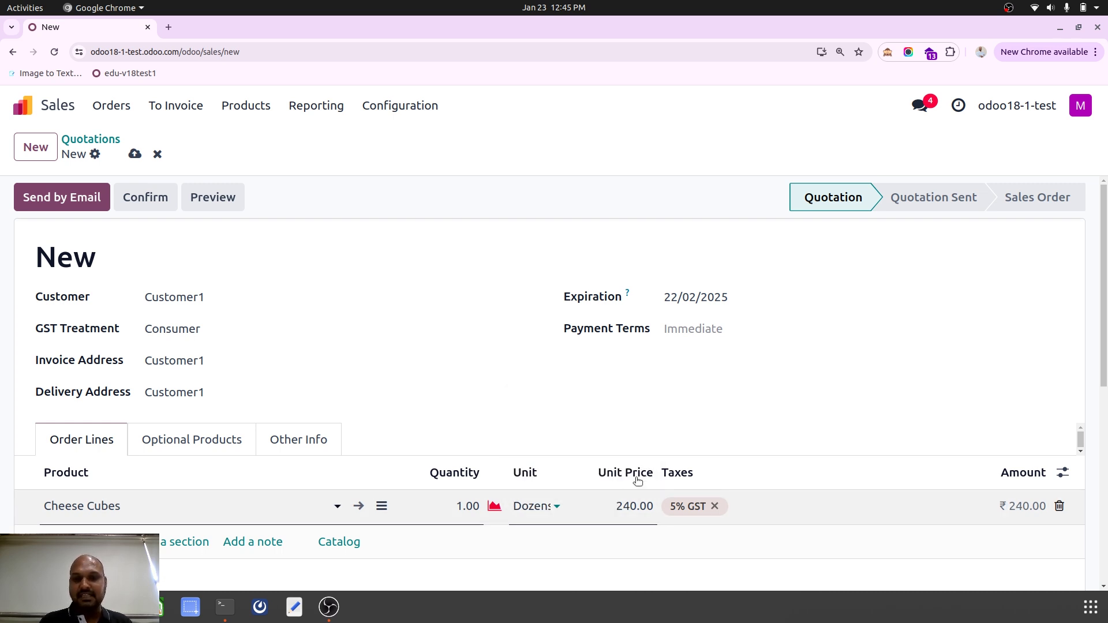
pyautogui.click(714, 421)
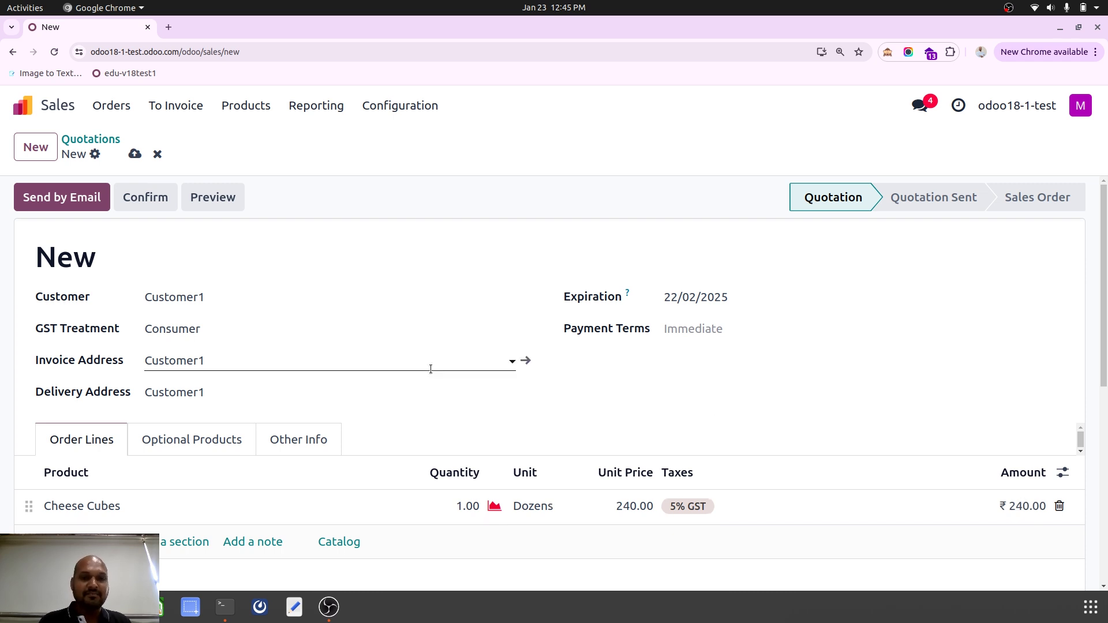
pyautogui.click(134, 154)
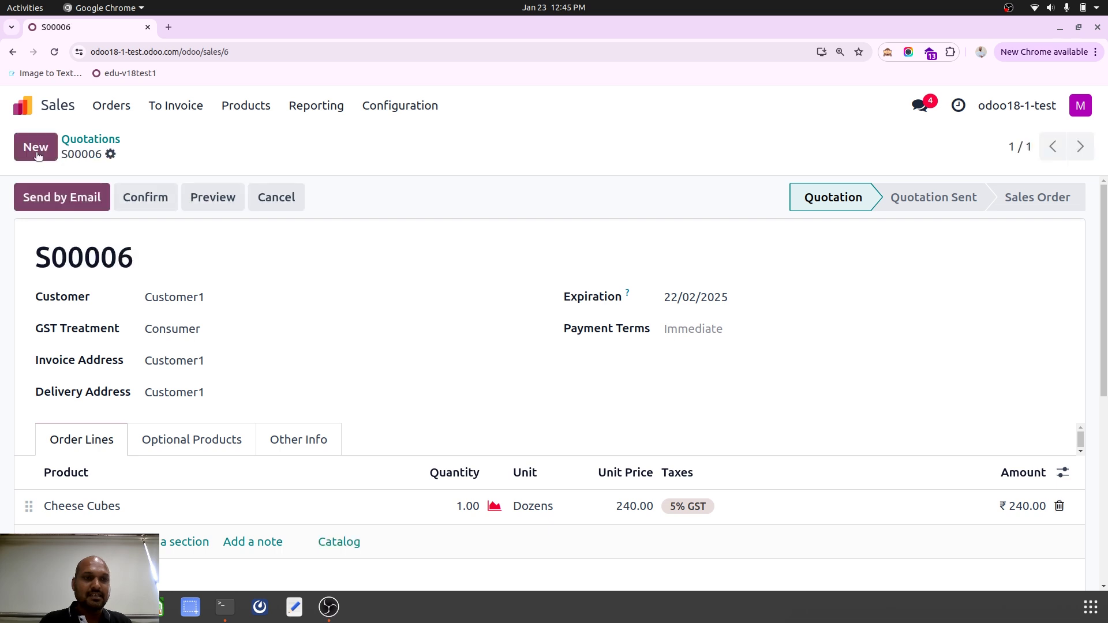
pyautogui.click(269, 107)
# Review the kg unit of measure in Products, then reopen the Screws product.
pyautogui.click(265, 137)
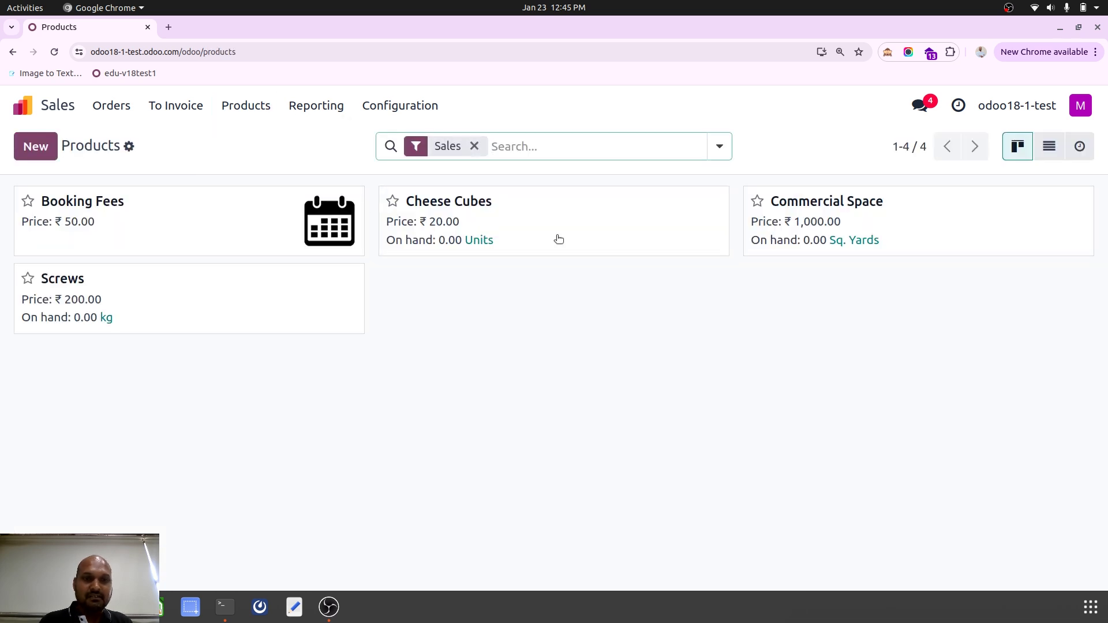
pyautogui.click(106, 317)
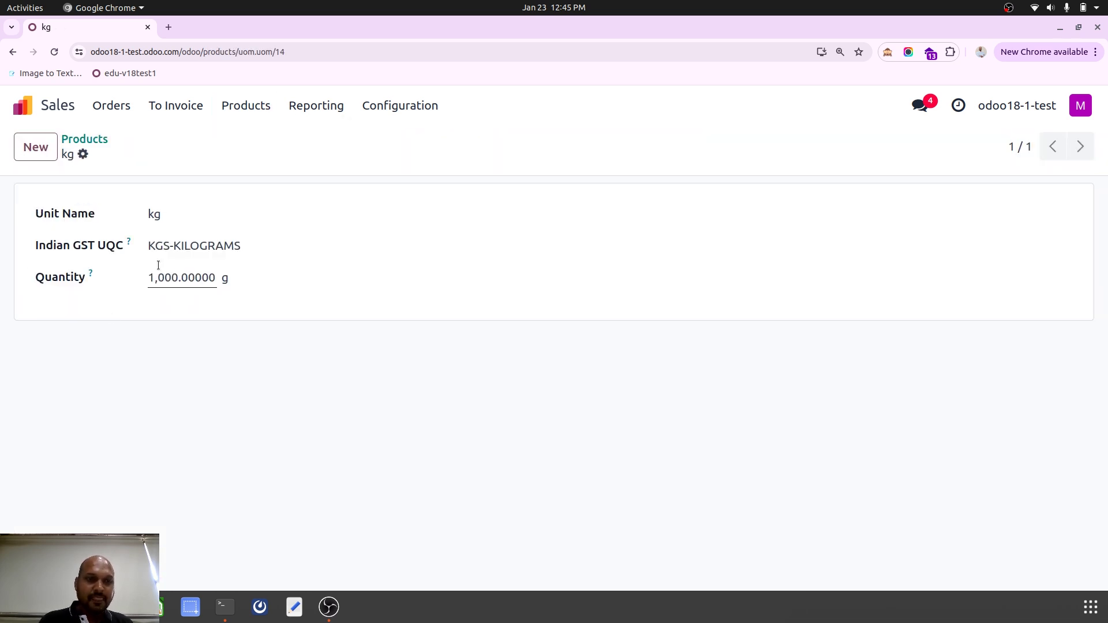
pyautogui.click(97, 142)
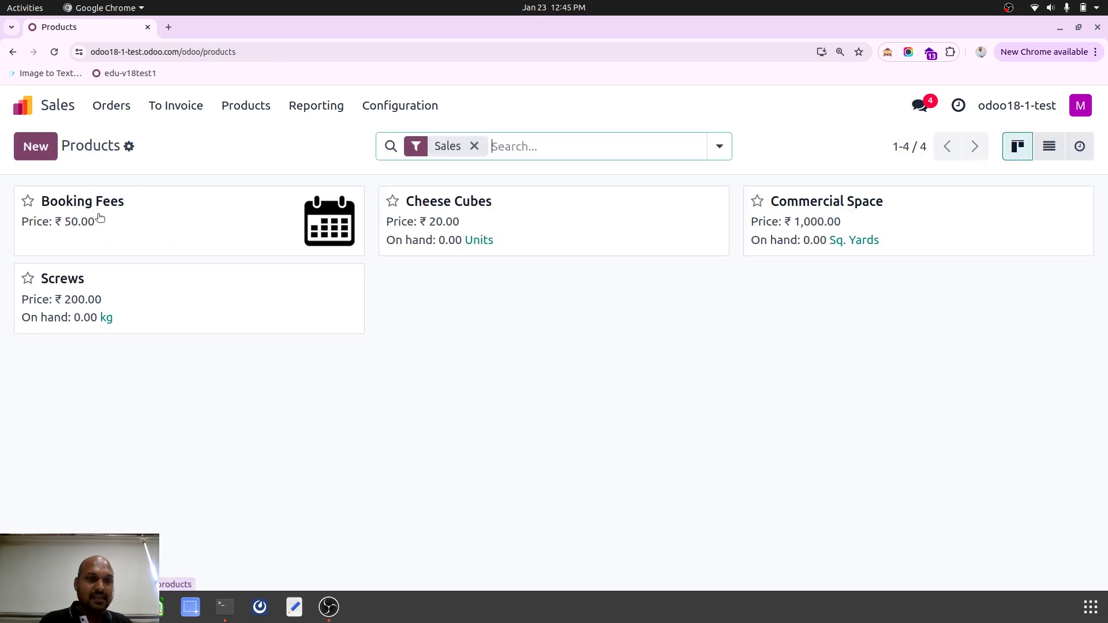
pyautogui.click(109, 288)
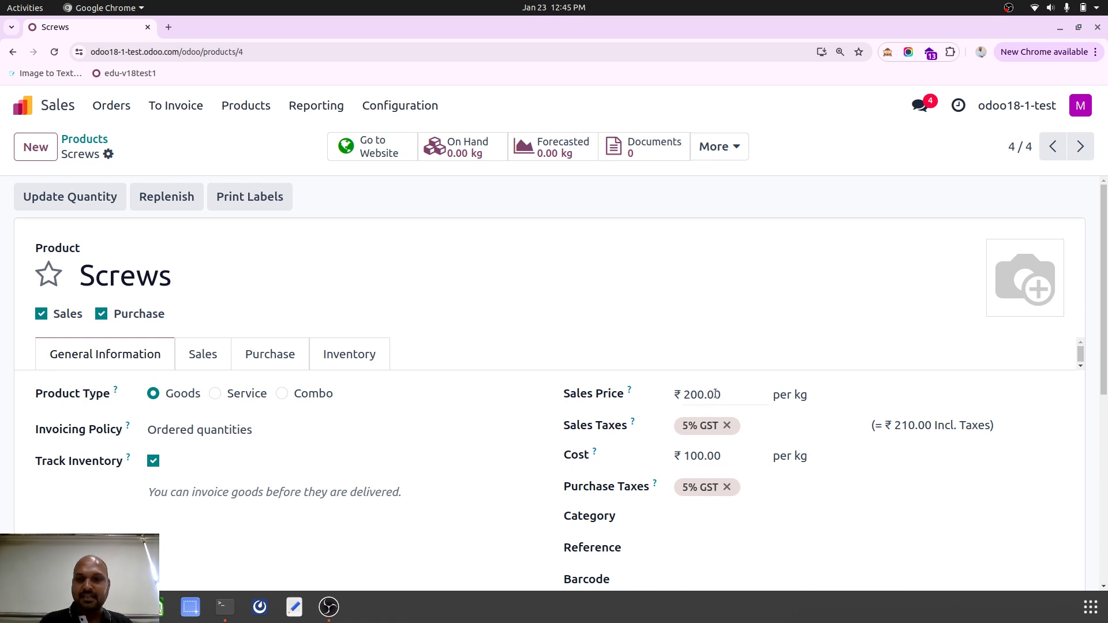
# Add kg as a second packaging beside Units/Kg on Screws and go to Quotations.
pyautogui.click(215, 355)
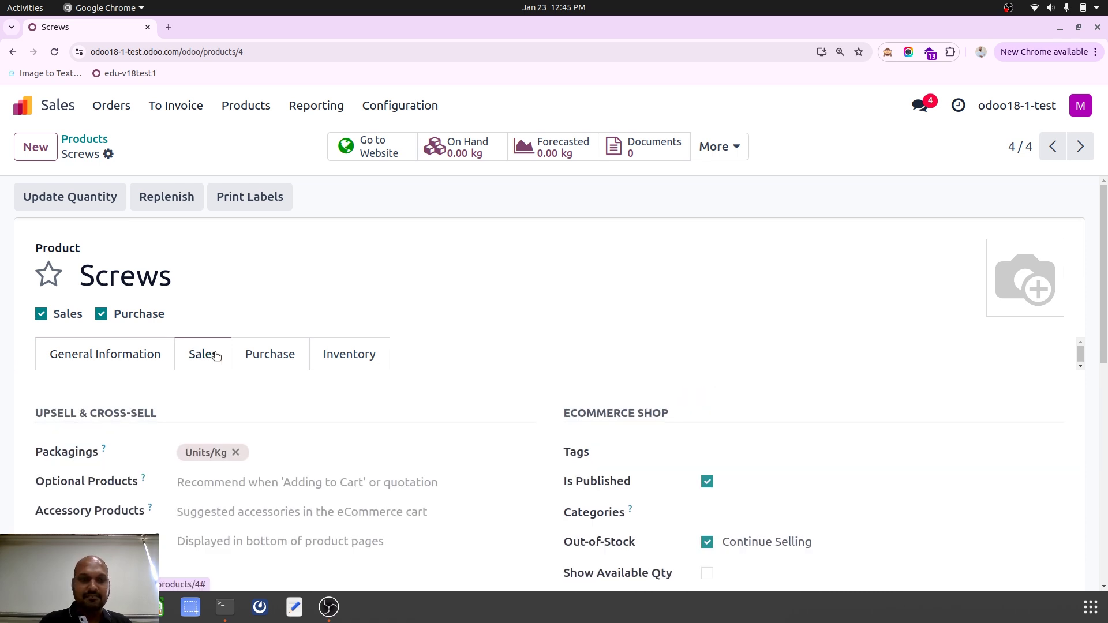
pyautogui.click(277, 452)
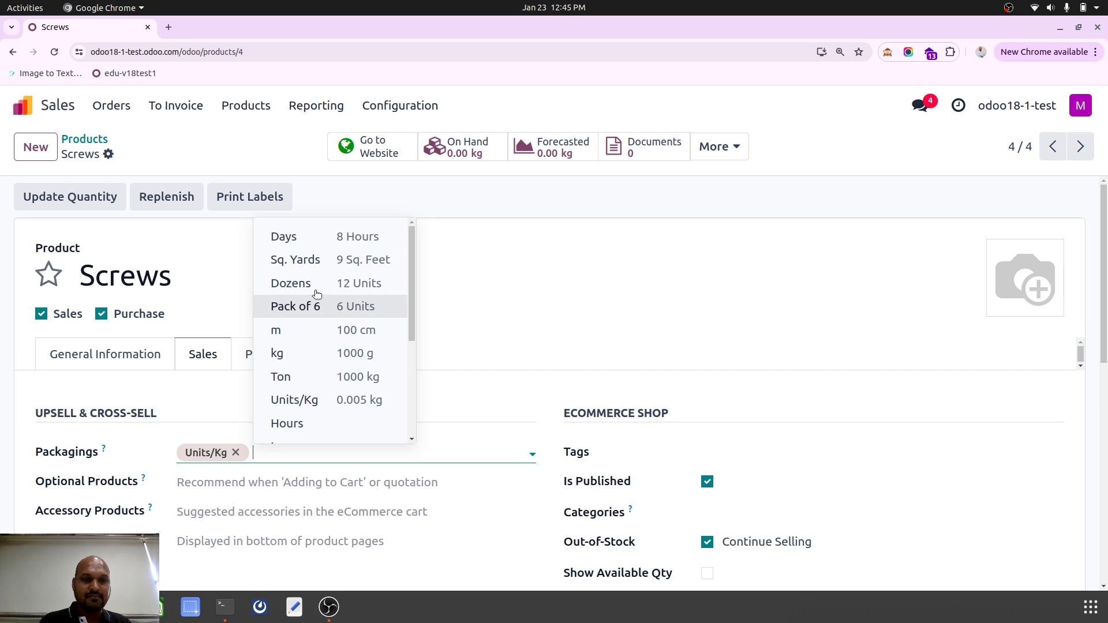
pyautogui.click(313, 365)
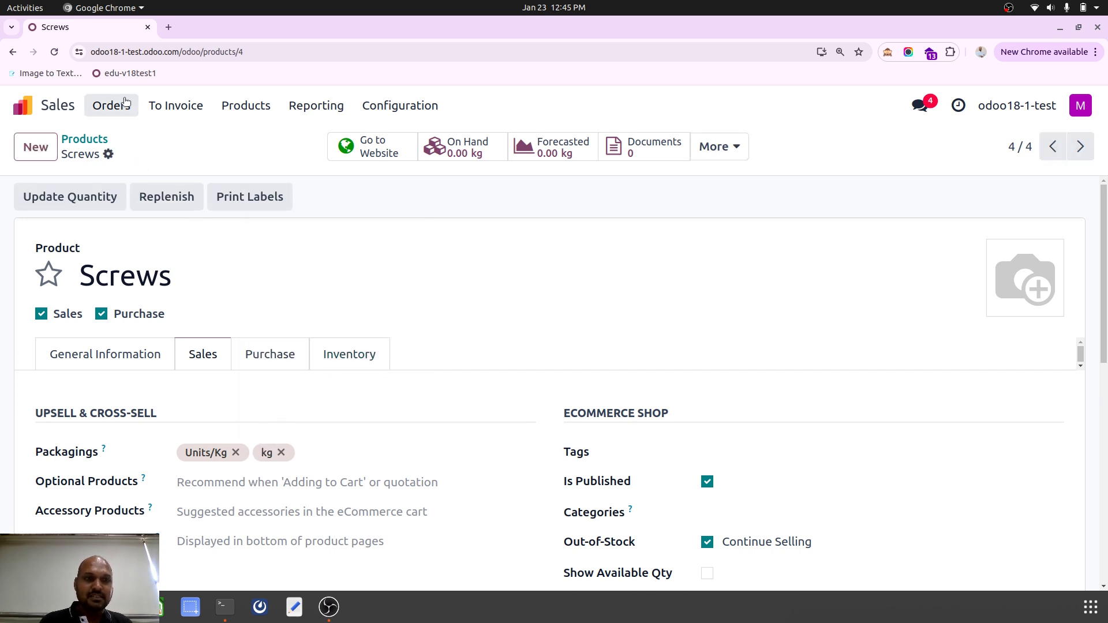
pyautogui.click(109, 105)
pyautogui.click(118, 139)
# Start a new quotation with Customer1 as the customer.
pyautogui.click(48, 151)
pyautogui.click(201, 296)
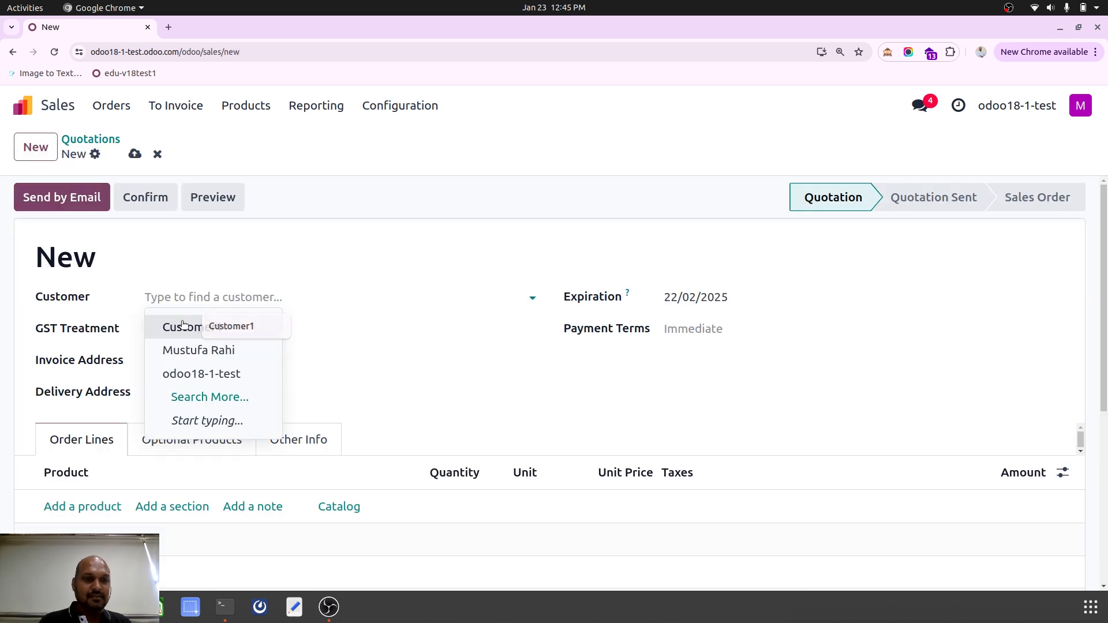
pyautogui.click(182, 323)
# Add a Screws line of 100 Units/Kg, priced at 1.00 for ₹100.00.
pyautogui.click(78, 507)
pyautogui.write('scre')
pyautogui.click(128, 407)
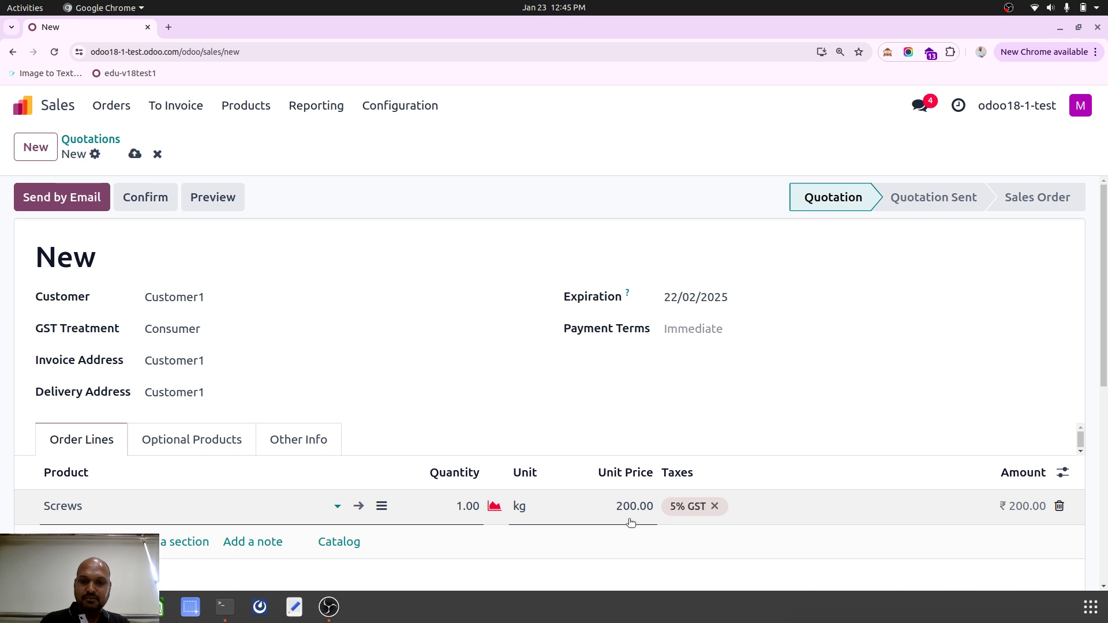
pyautogui.click(472, 511)
pyautogui.write('1')
pyautogui.click(561, 520)
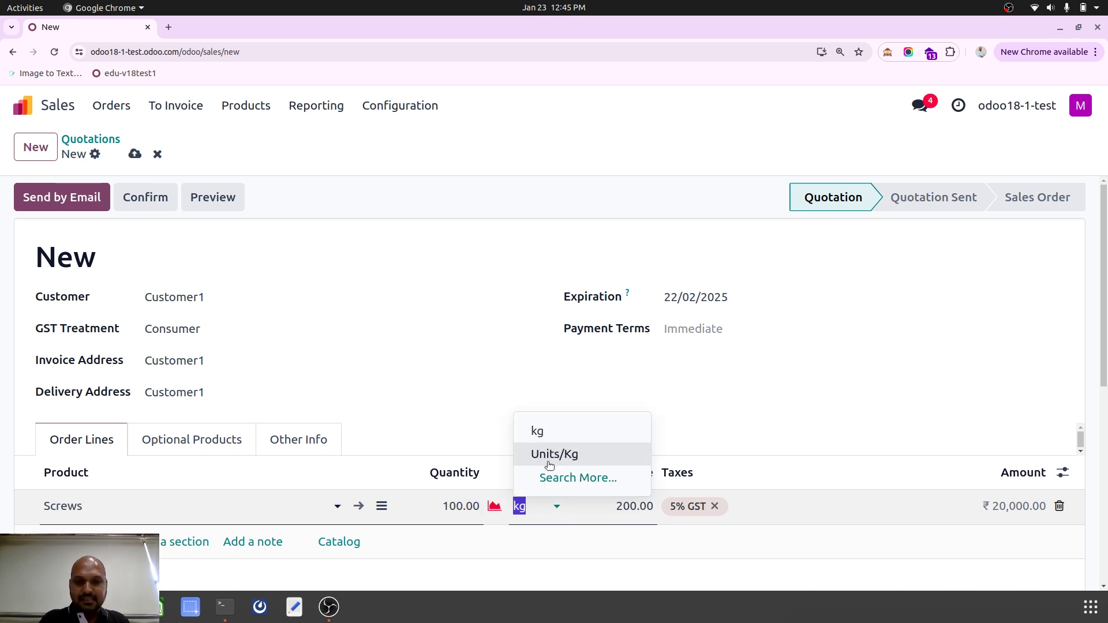
pyautogui.click(555, 462)
pyautogui.click(682, 428)
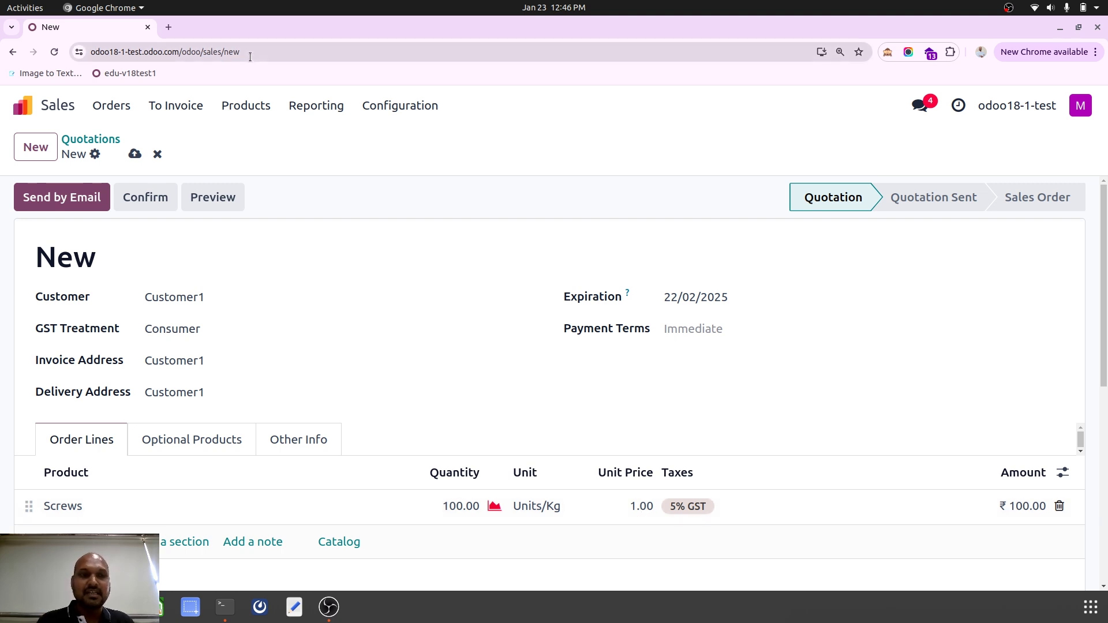
# Open the Units/Kg record (0.00500 kg) from Configuration > Units & Packagings.
pyautogui.click(398, 106)
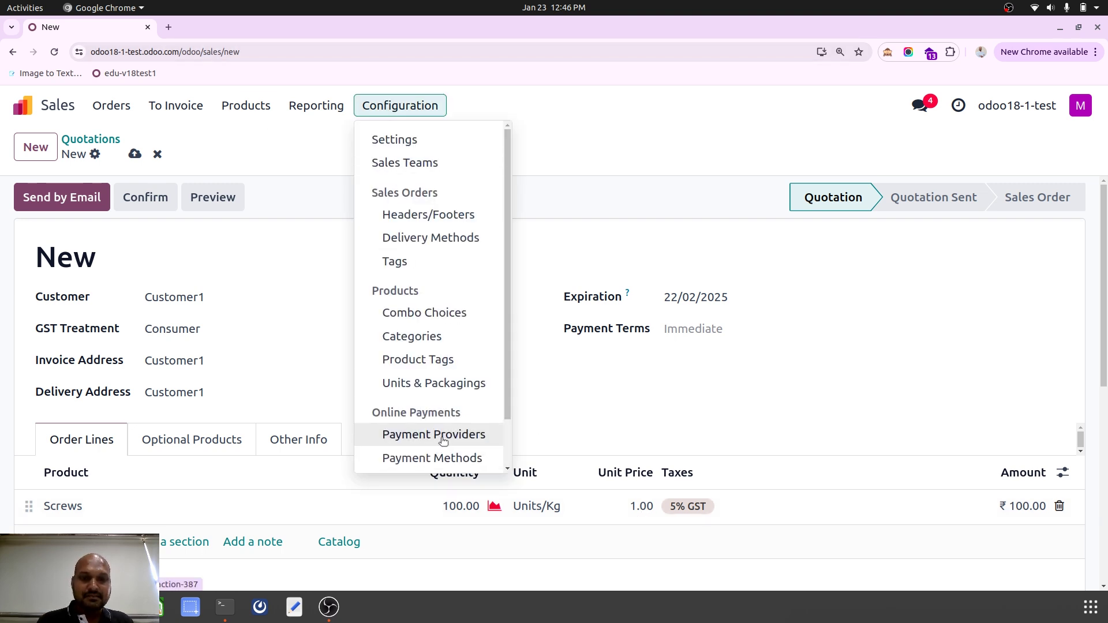
pyautogui.scroll(-1, 438, 438)
pyautogui.click(449, 340)
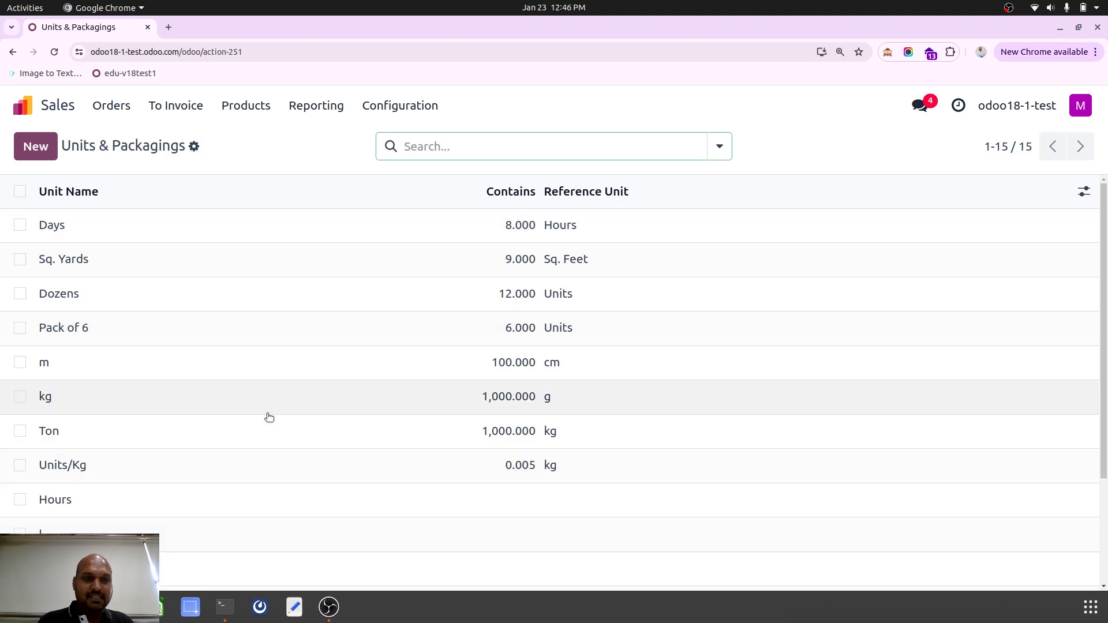
pyautogui.click(298, 466)
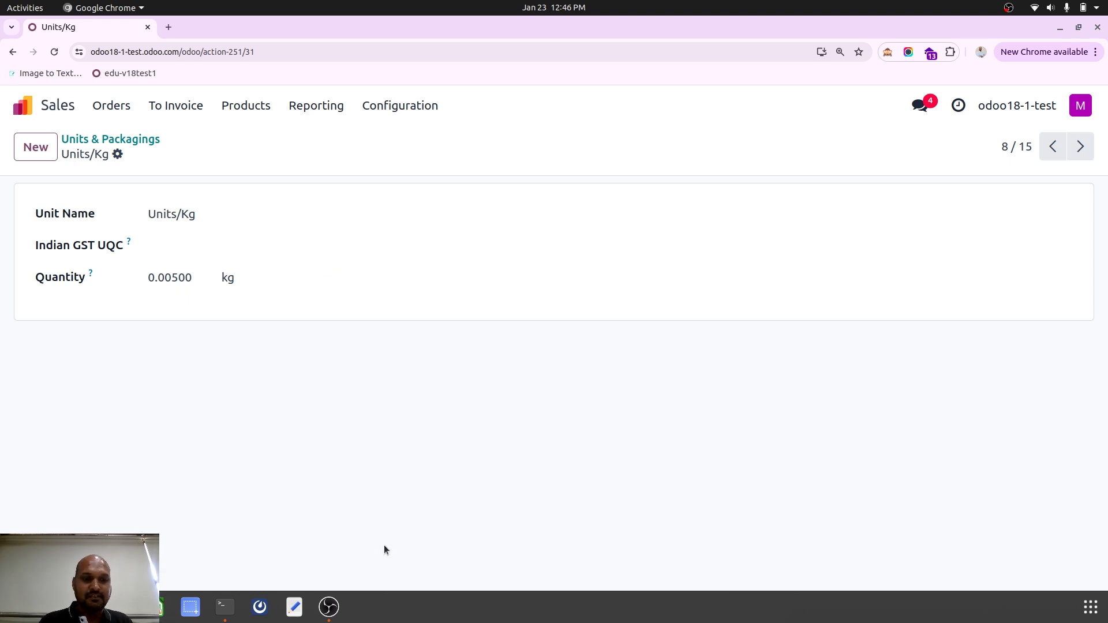
# In GNOME Calculator, compute 1/200 = 0.005 and 1/500 = 0.002.
pyautogui.click(1090, 606)
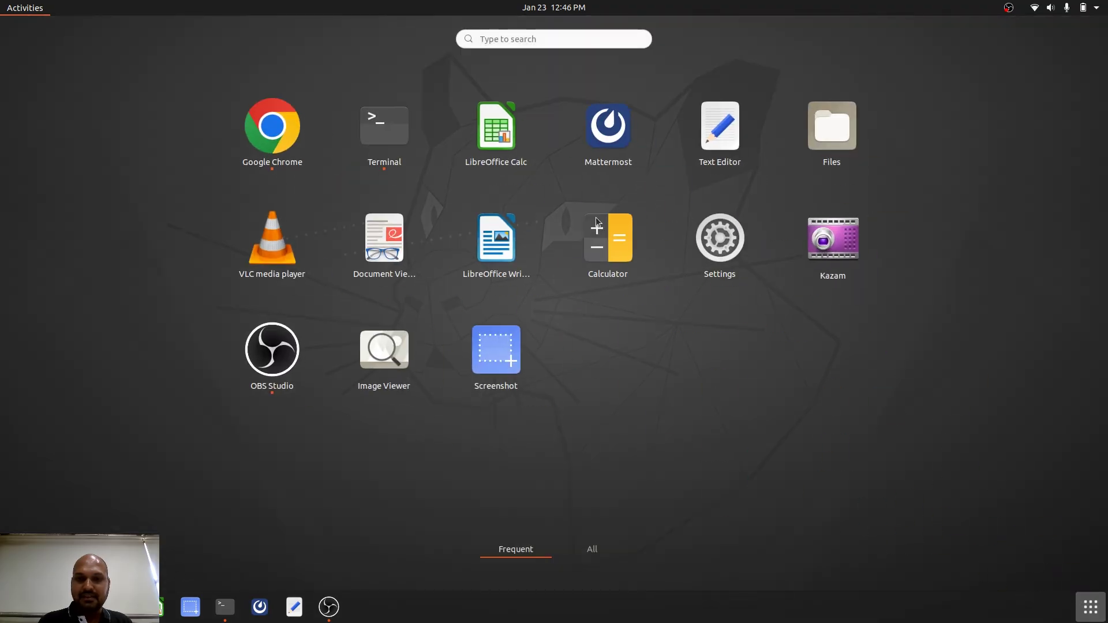
pyautogui.click(605, 237)
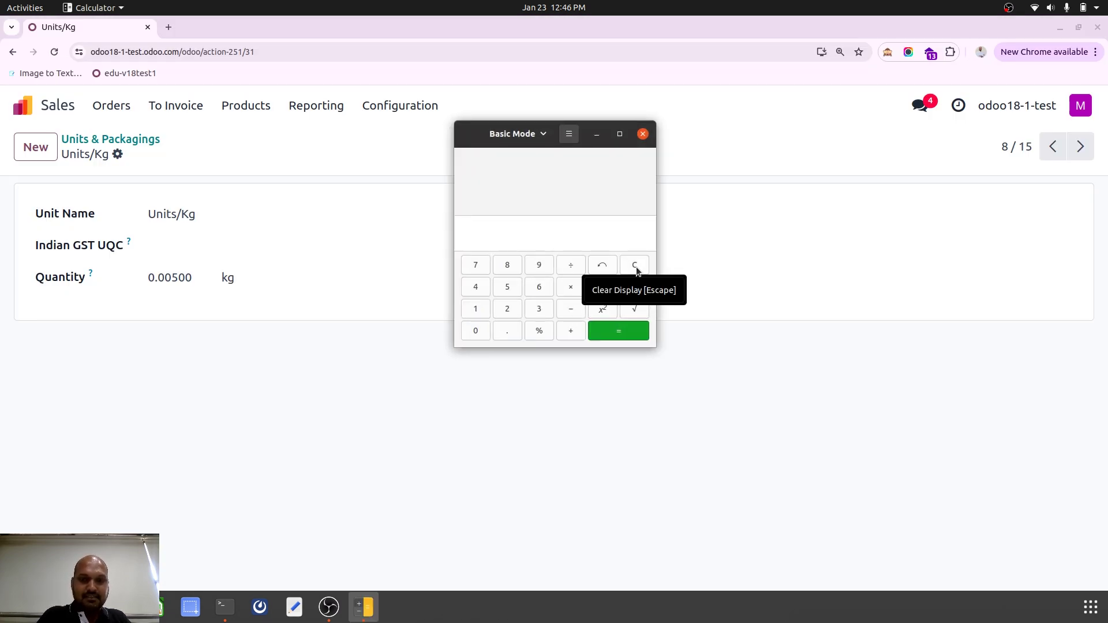
pyautogui.write('1/200')
pyautogui.press('Return')
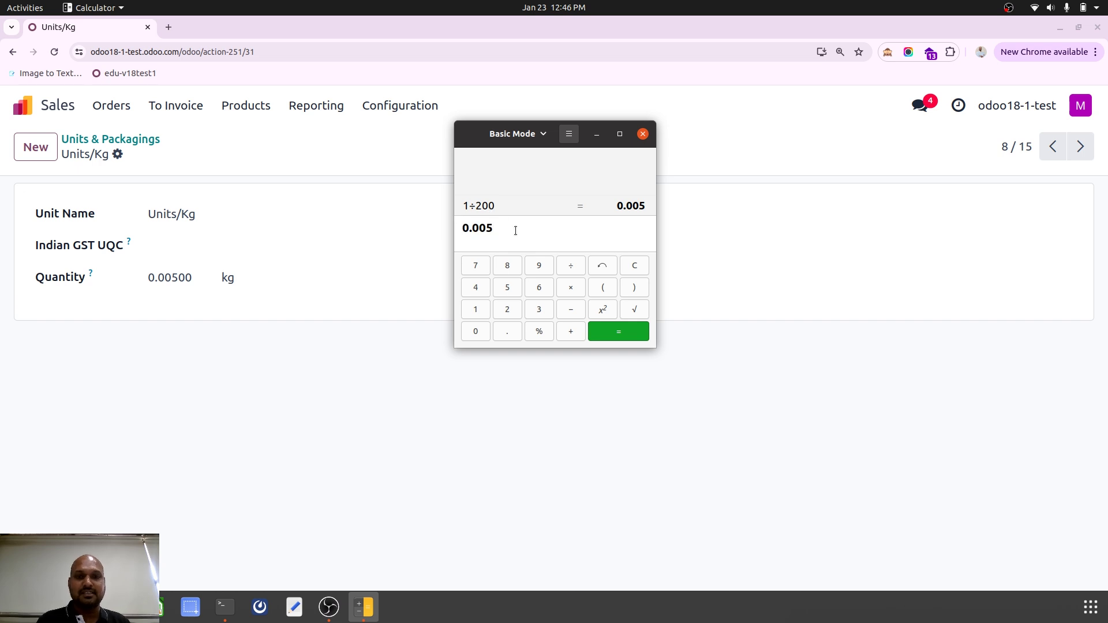
pyautogui.press('BackSpace')
pyautogui.press('BackSpace')
pyautogui.press('BackSpace')
pyautogui.press('BackSpace')
pyautogui.press('BackSpace')
pyautogui.write('1÷')
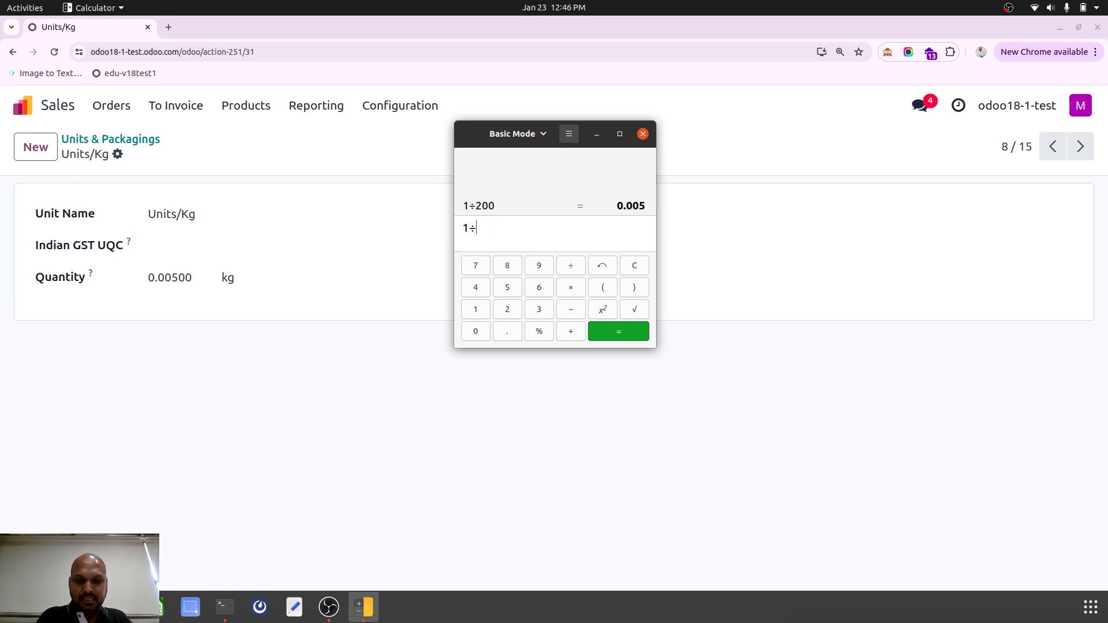
pyautogui.write('/500')
pyautogui.press('Return')
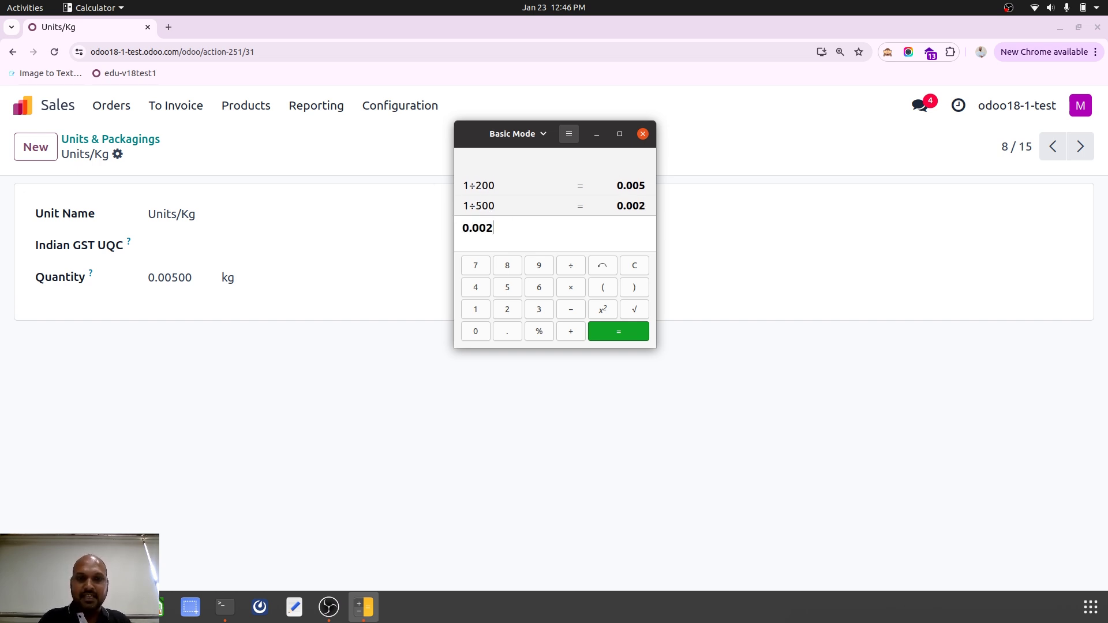
# Change the Units/Kg quantity from 0.00500 to 0.00200 kg and save.
pyautogui.click(178, 285)
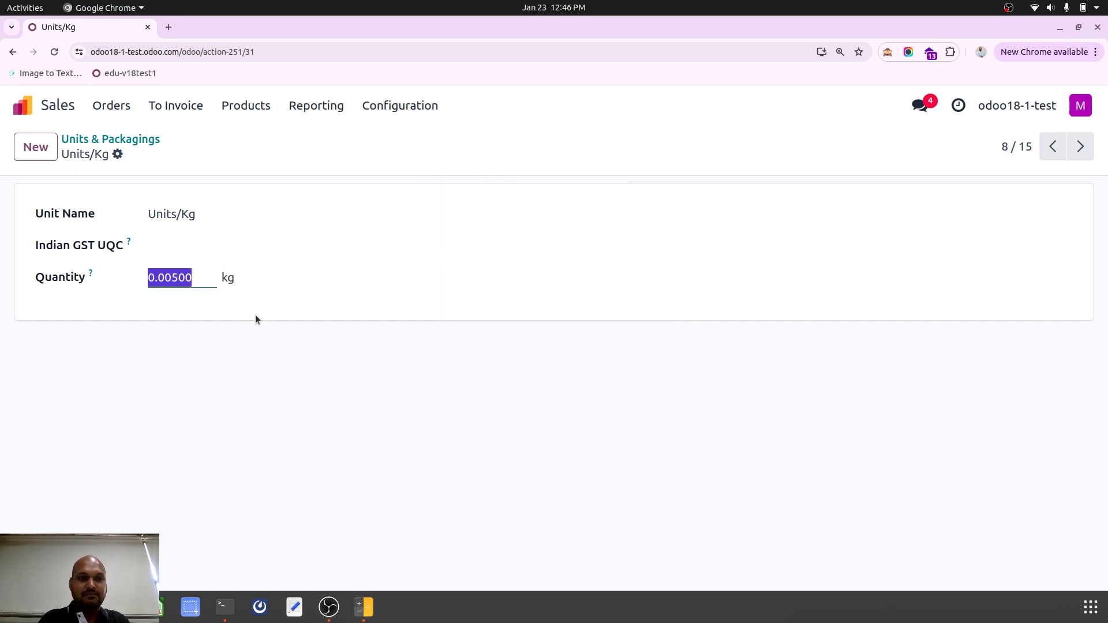
pyautogui.press('Right')
pyautogui.press('Left')
pyautogui.press('Delete')
pyautogui.write('2')
pyautogui.click(174, 154)
# Open quotation S00007 and delete its existing Screws line.
pyautogui.click(113, 110)
pyautogui.click(133, 139)
pyautogui.click(163, 224)
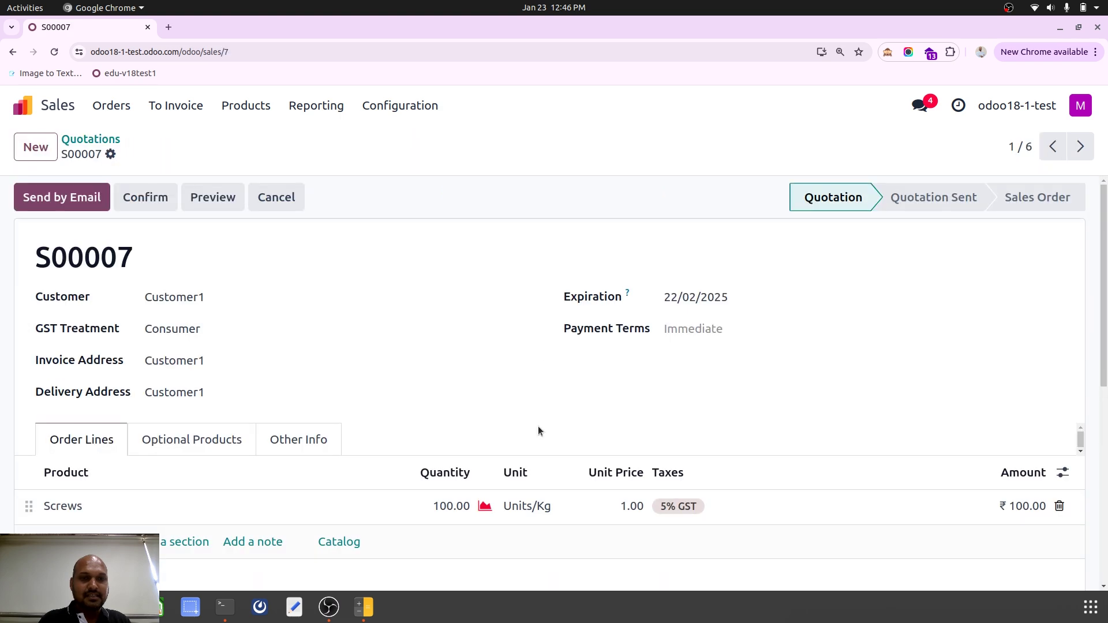
pyautogui.click(1059, 506)
# Re-add Screws in Units/Kg with quantity 500, priced at 0.40 for ₹200.00.
pyautogui.click(96, 506)
pyautogui.write('scre')
pyautogui.click(141, 415)
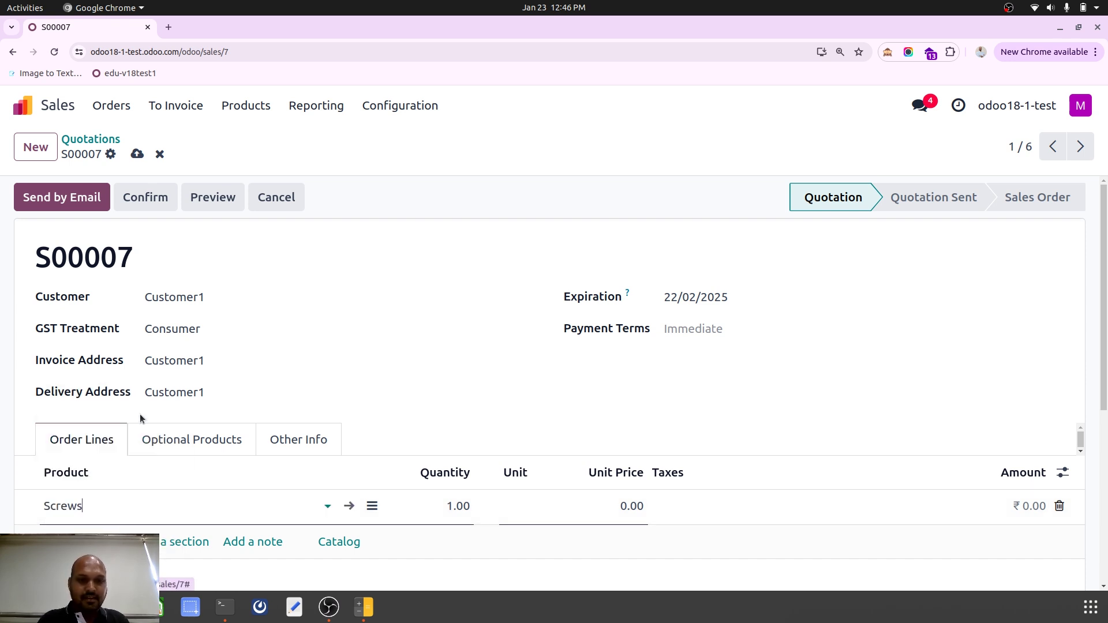
pyautogui.click(535, 507)
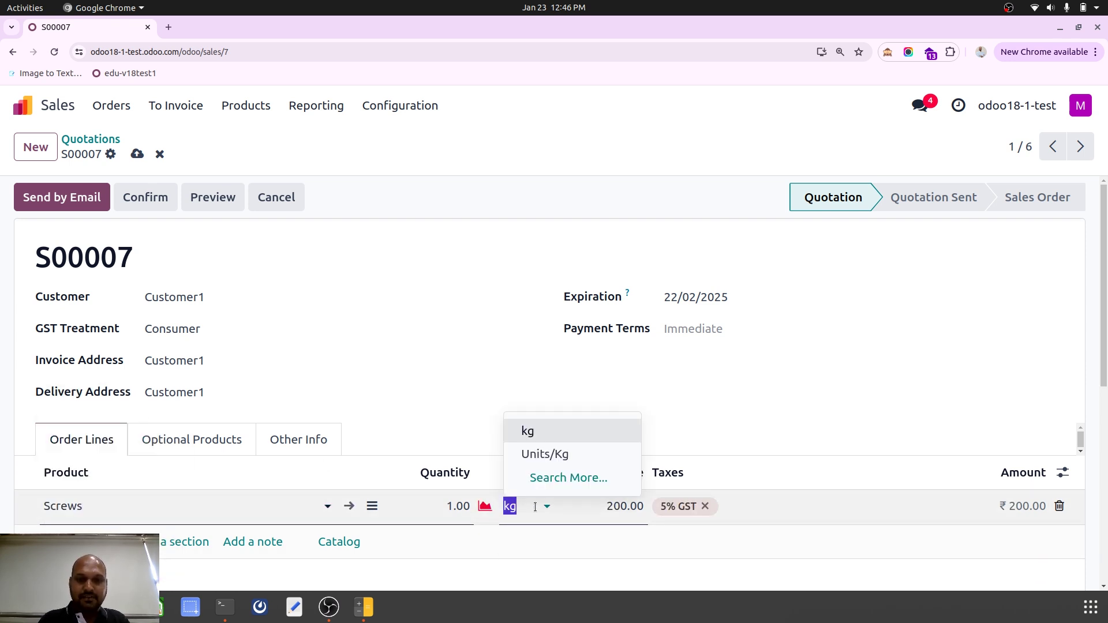
pyautogui.click(546, 453)
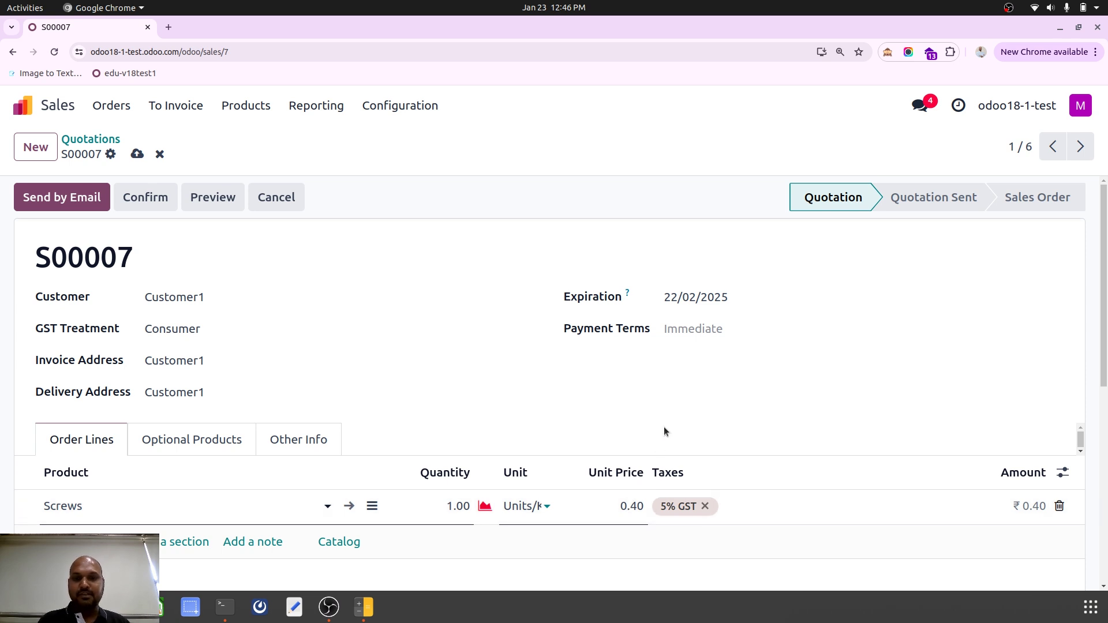
pyautogui.click(449, 506)
pyautogui.write('100')
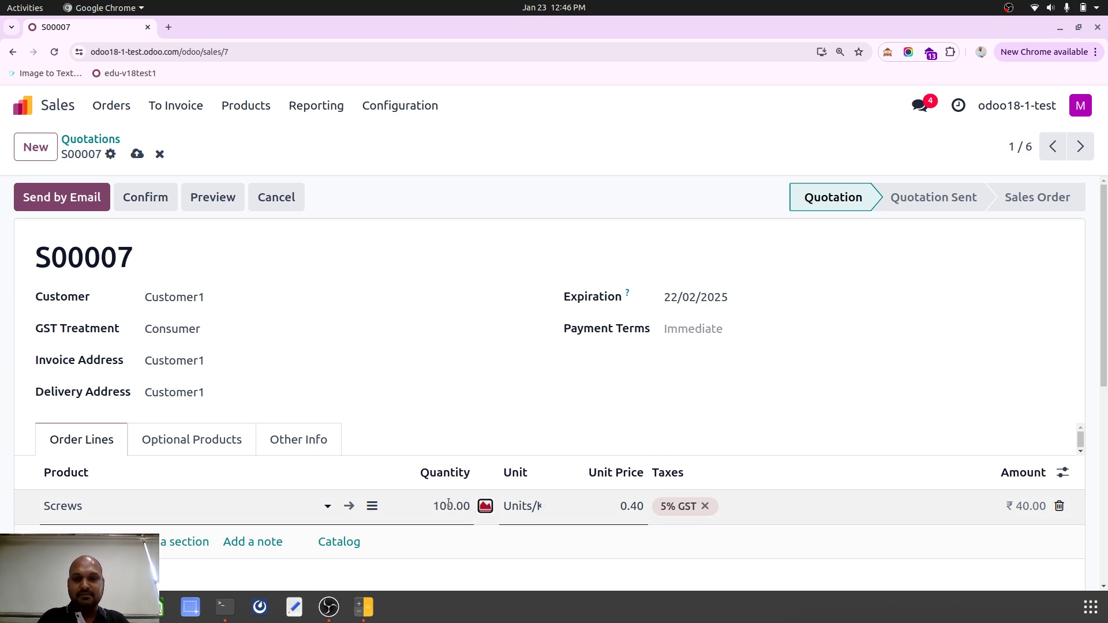
pyautogui.click(543, 436)
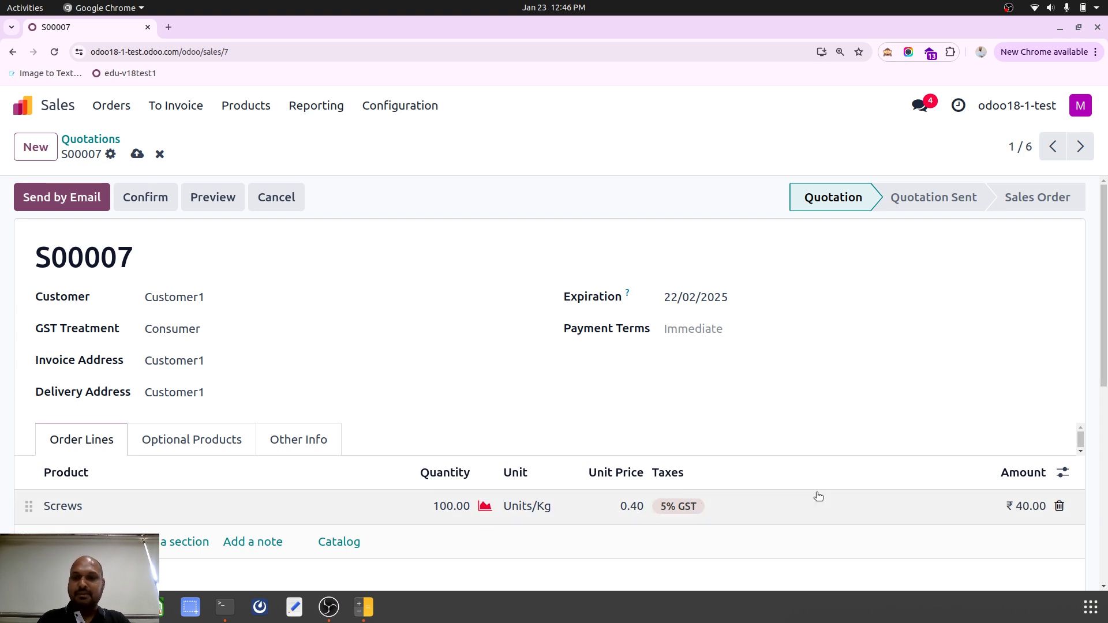
pyautogui.click(452, 506)
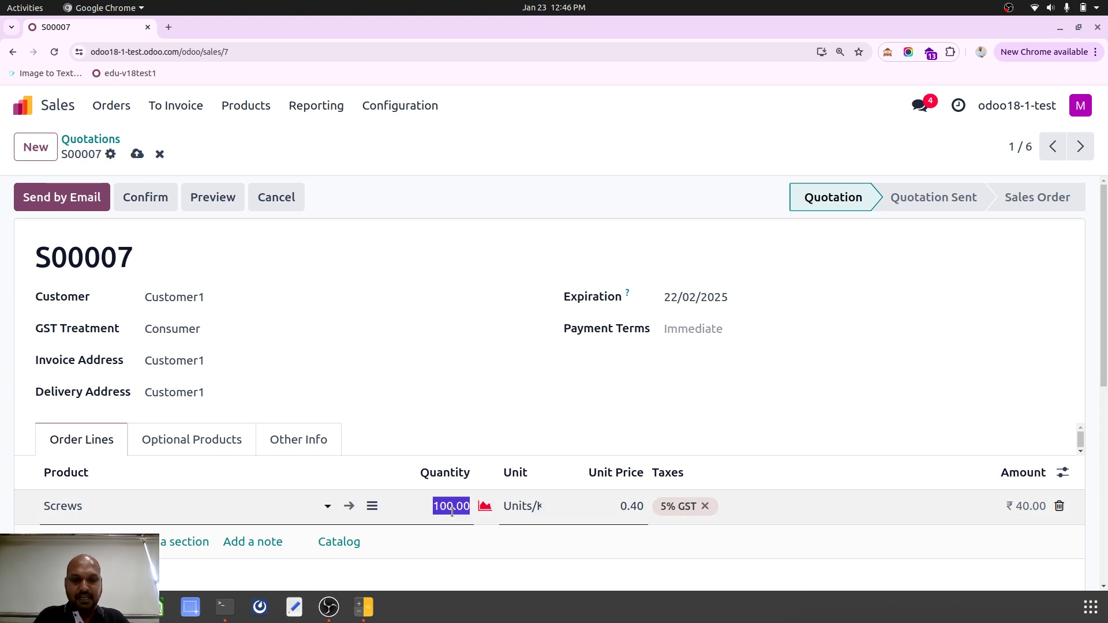
pyautogui.write('500')
pyautogui.click(488, 438)
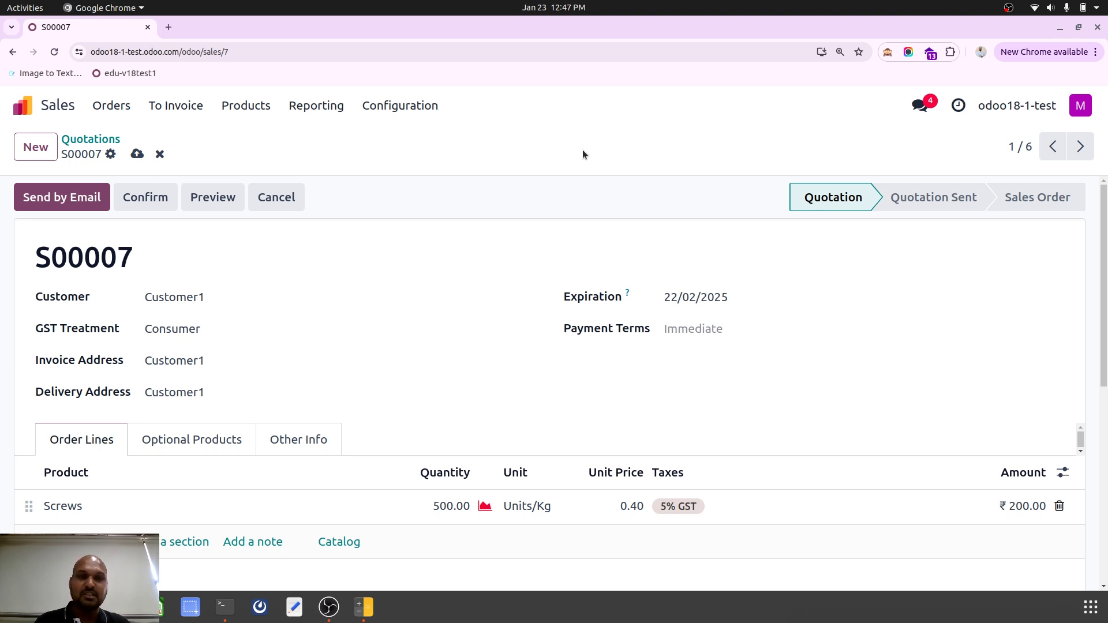
pyautogui.click(434, 106)
pyautogui.scroll(-1, 448, 359)
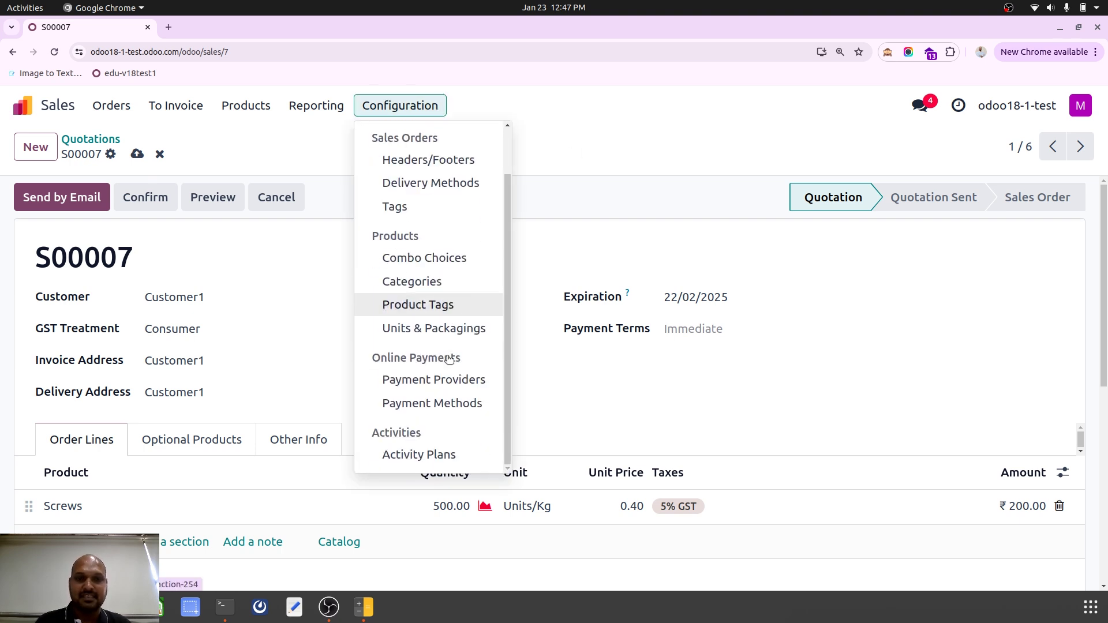
pyautogui.click(587, 148)
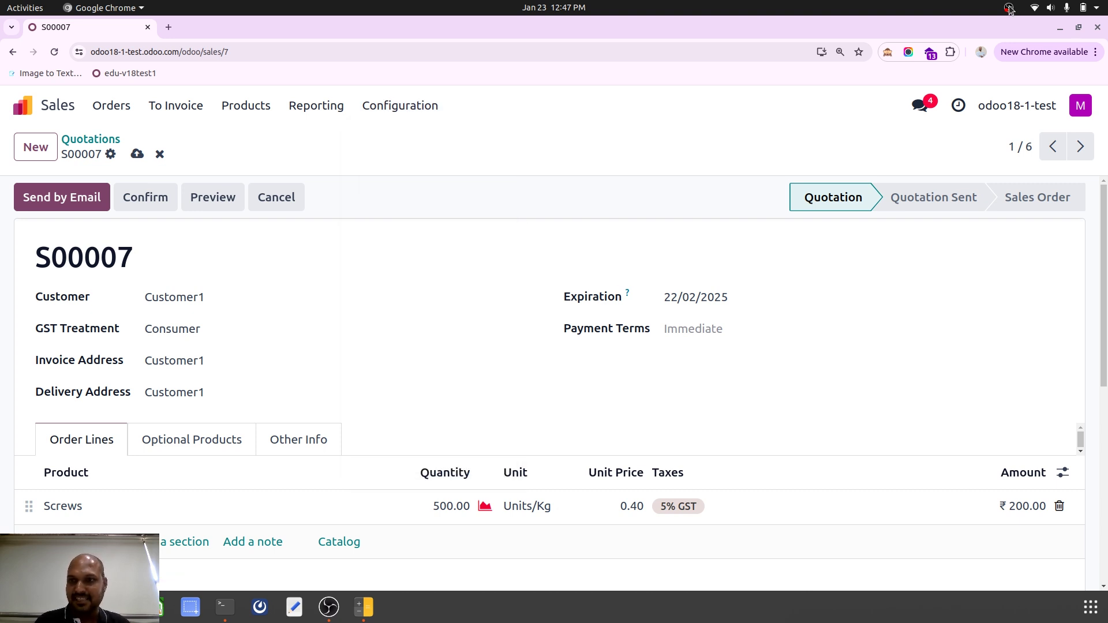